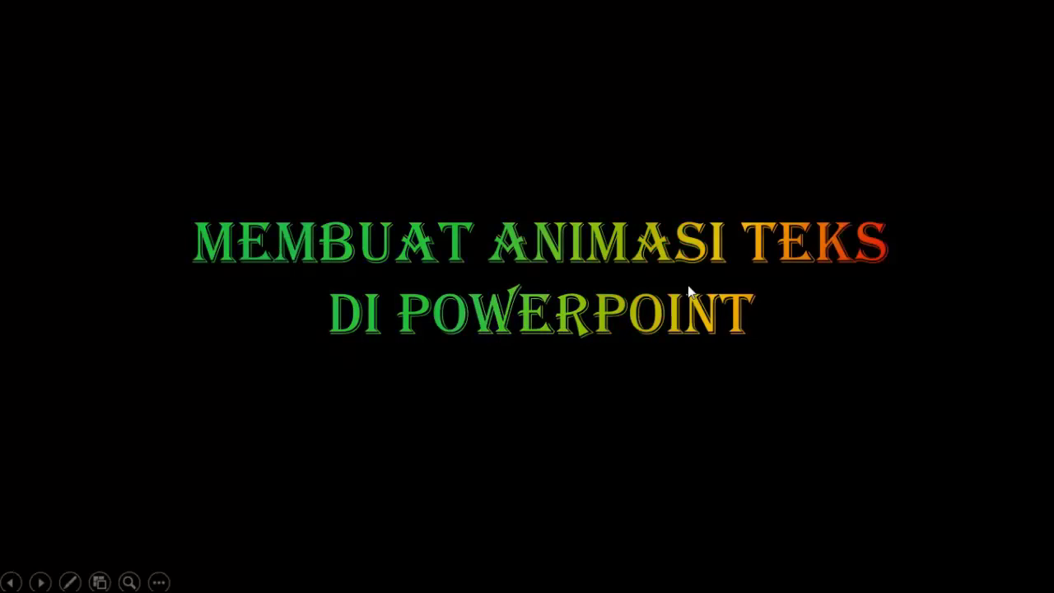
Click through the 'MEMBUAT ANIMASI TEKS DI POWERPOINT' slide show to the end-of-show screen.
left_click(525, 429)
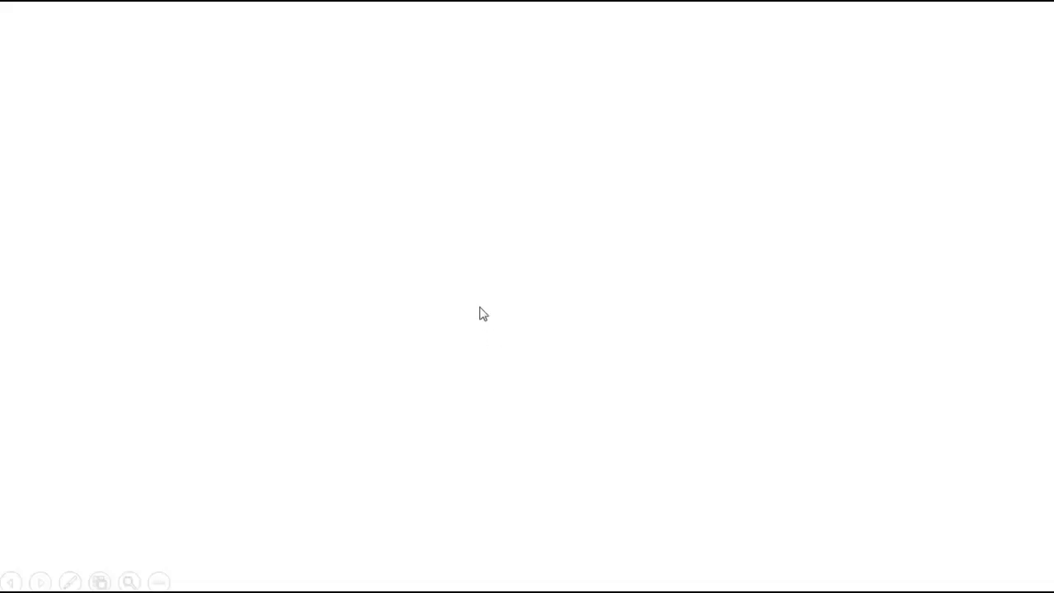
left_click(515, 314)
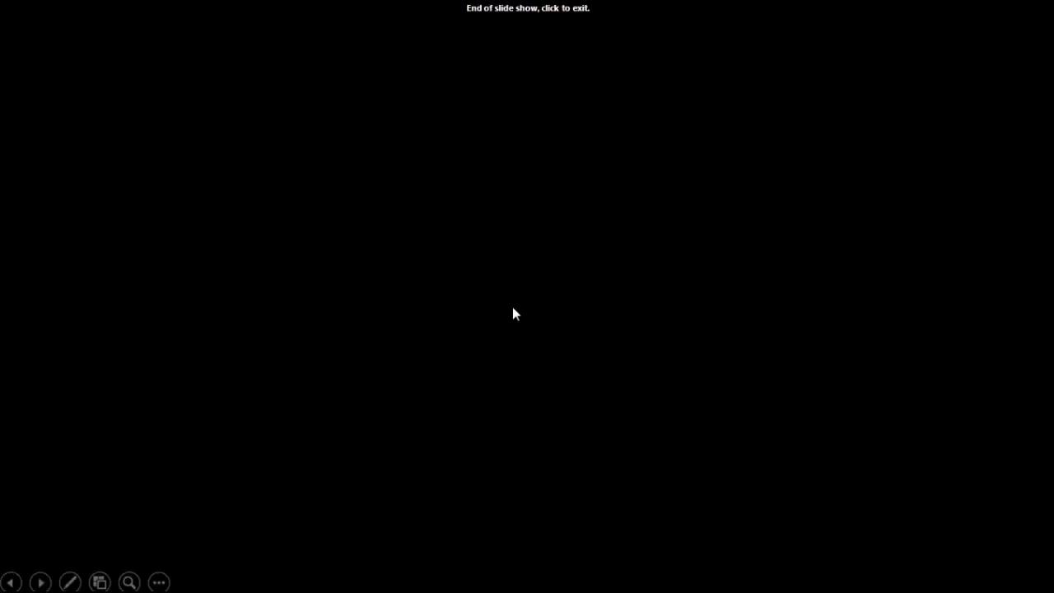
Return from the slide show and show slide 2 enlarged in the editor.
left_click(511, 319)
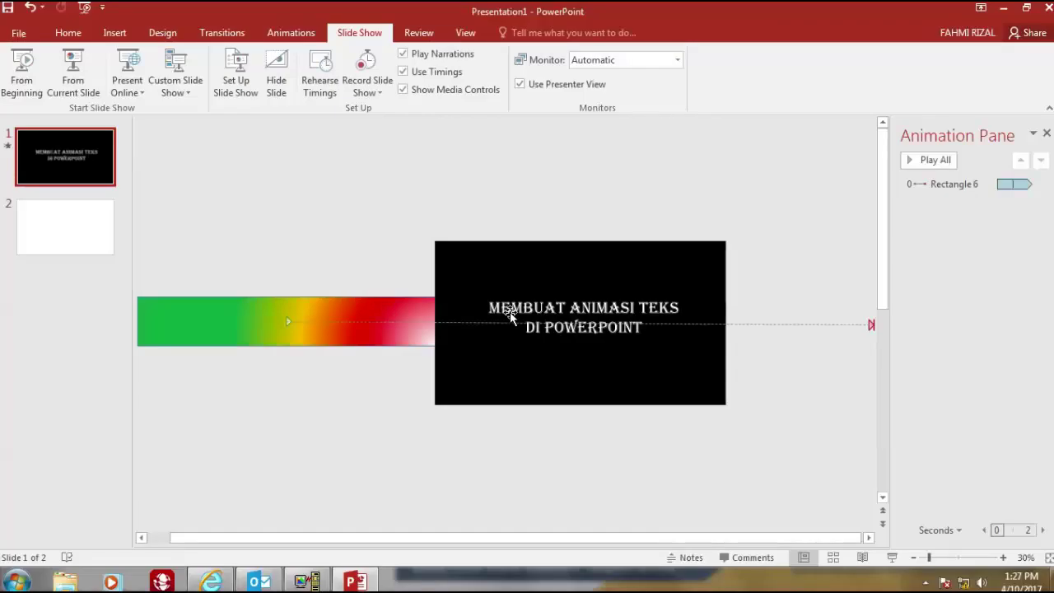
left_click(76, 240)
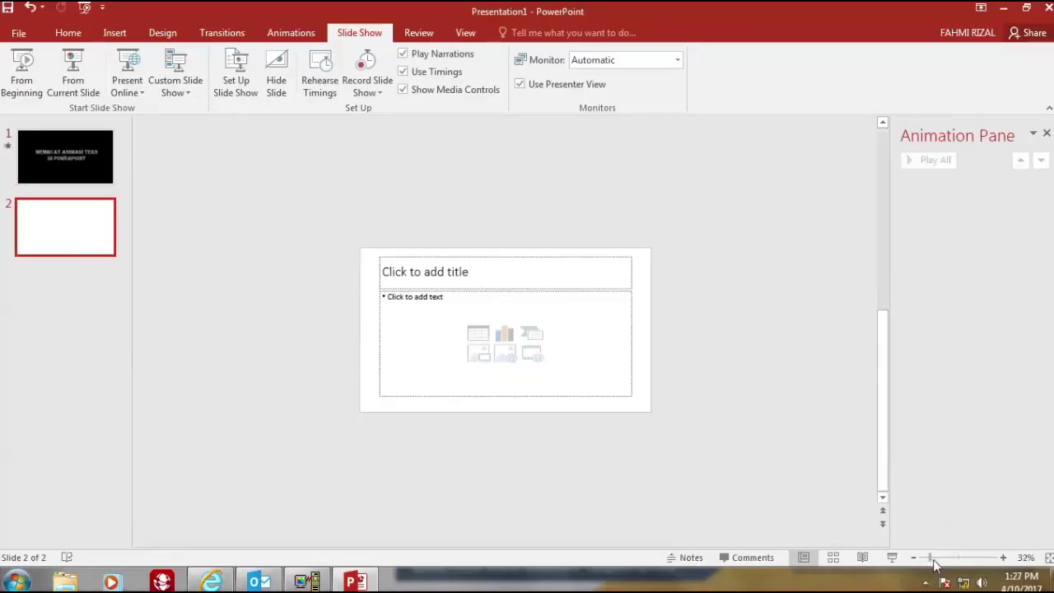
mouse_move(926, 559)
left_mouse_down()
mouse_move(958, 568)
mouse_move(944, 563)
left_mouse_up()
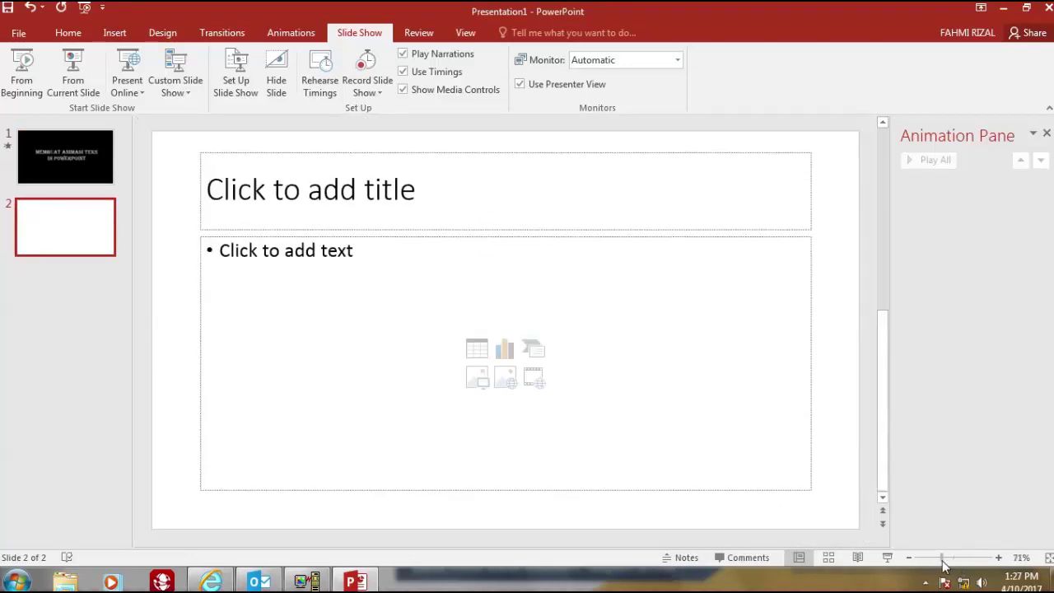
Delete slide 2's title and content placeholders.
left_click(451, 155)
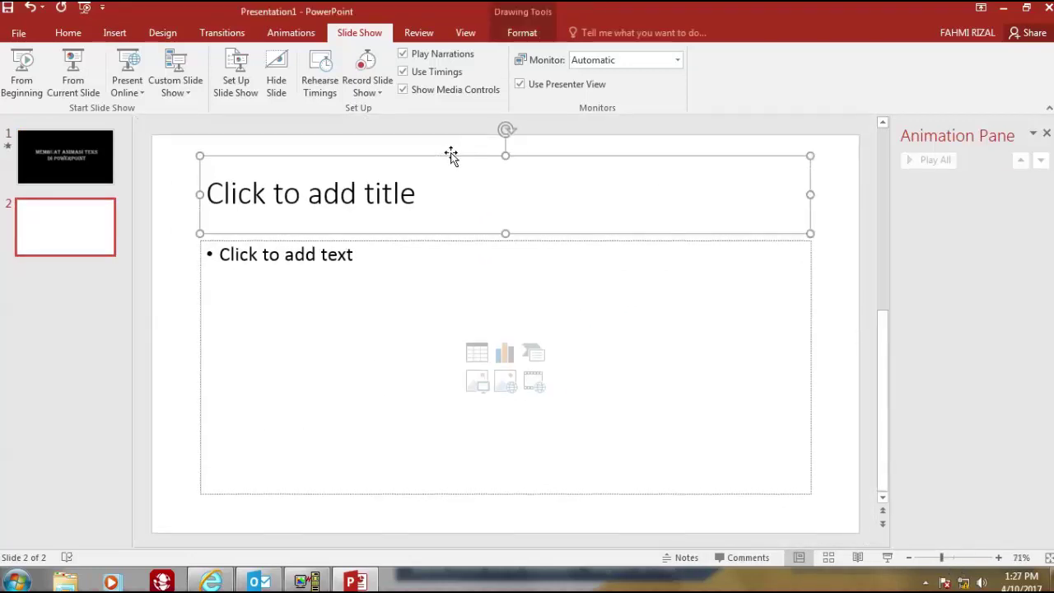
key("Delete")
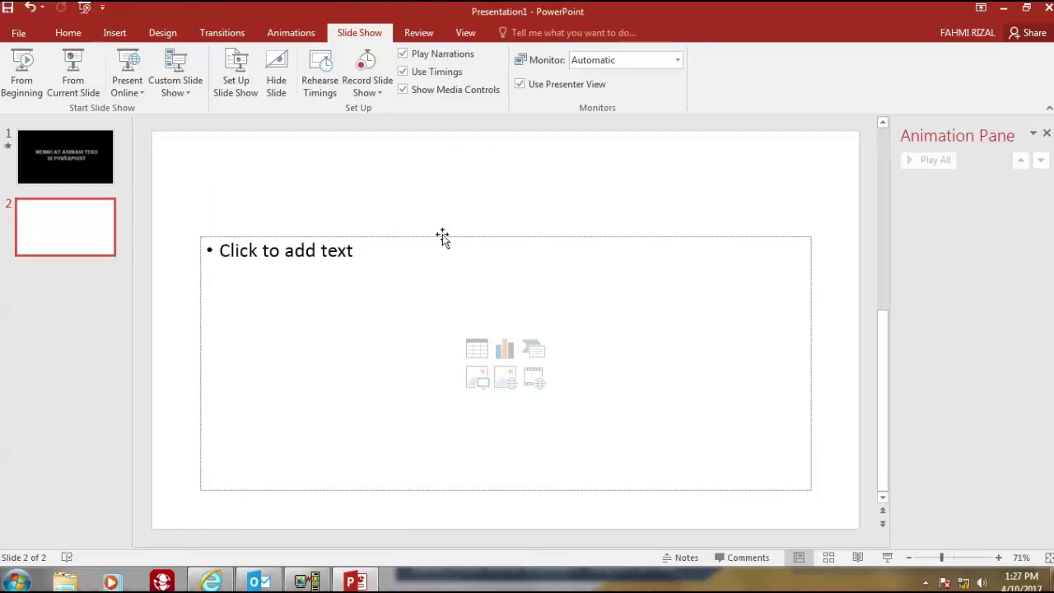
left_click(442, 237)
key("Delete")
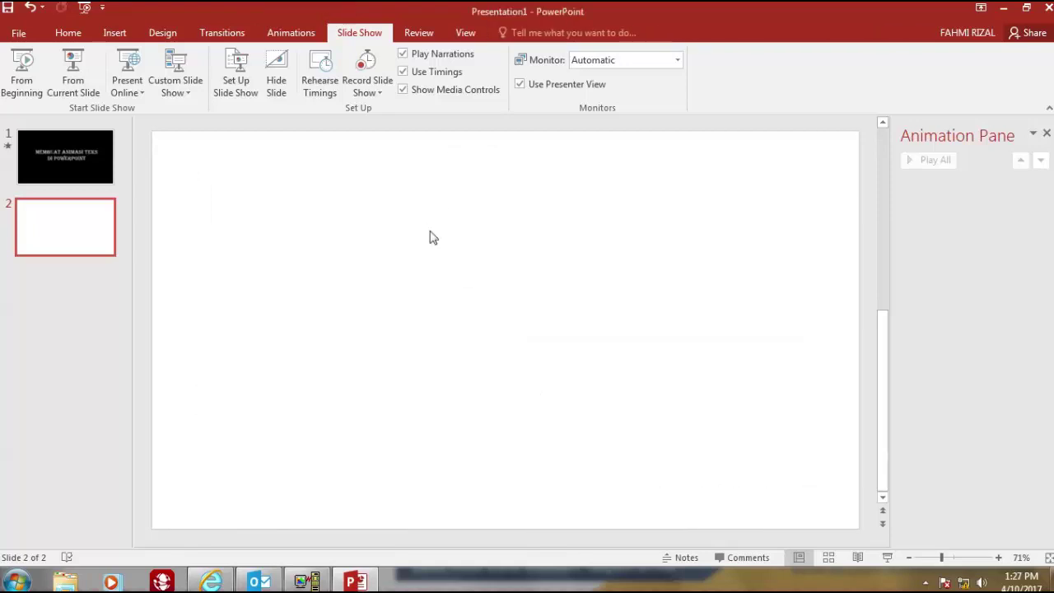
Draw a rectangle over slide 2 from corner to corner, 7.5" by 13.33".
left_click(112, 35)
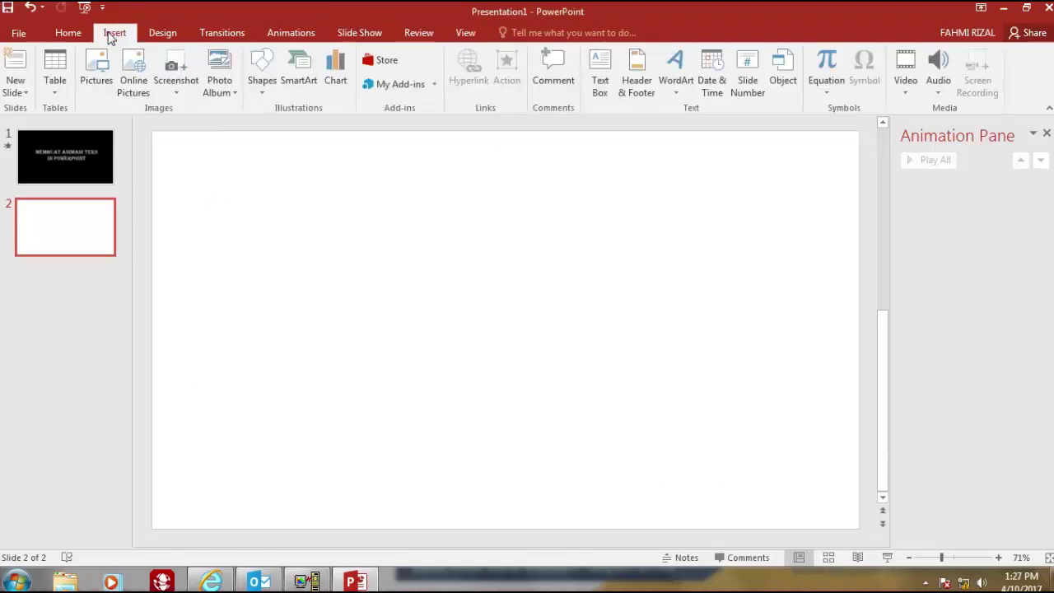
left_click(262, 93)
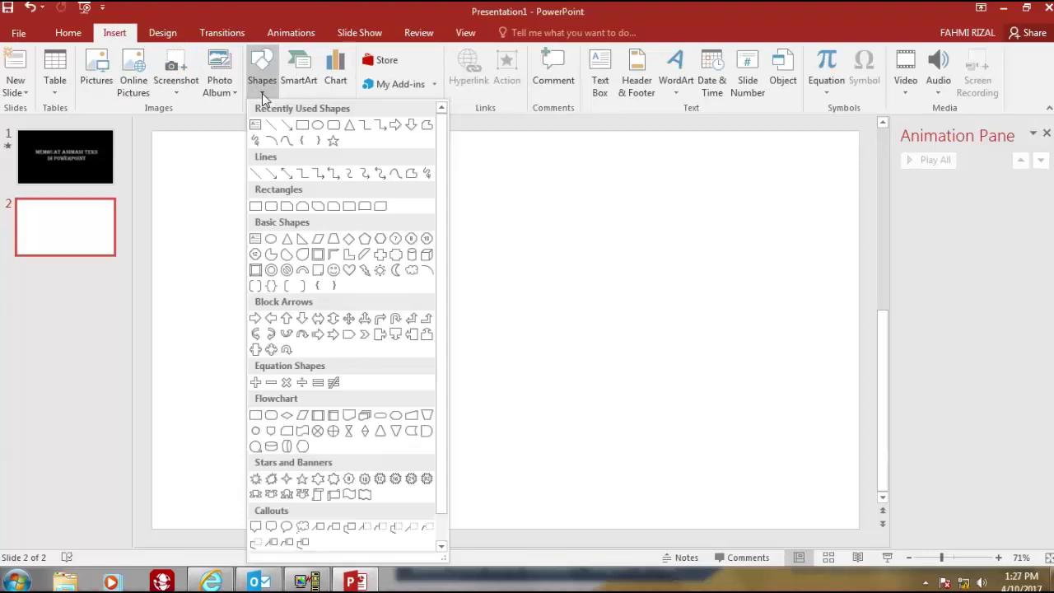
left_click(302, 125)
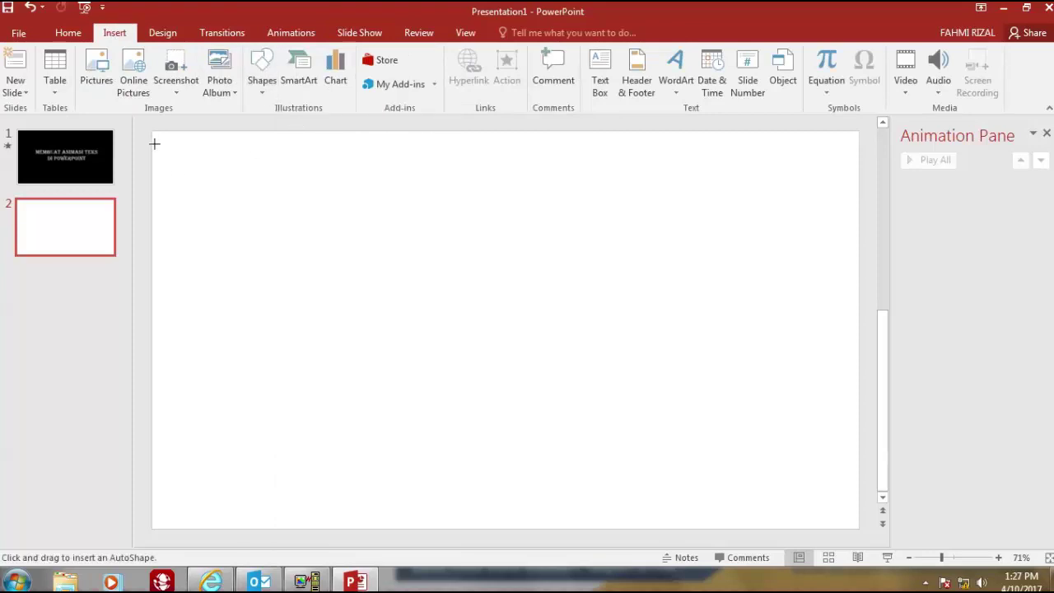
left_click_drag(152, 130, 859, 531)
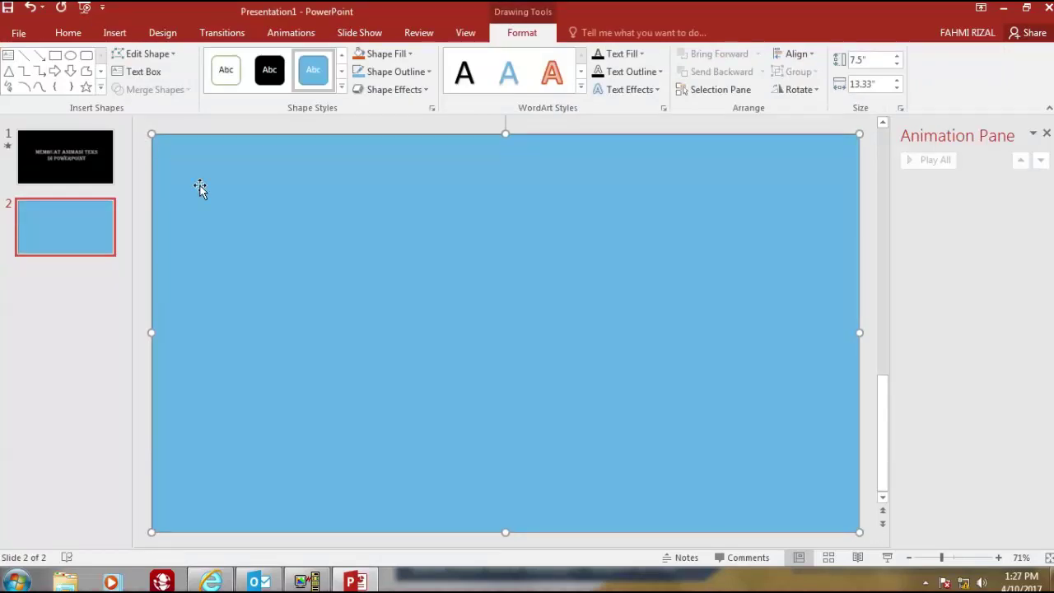
left_click(115, 33)
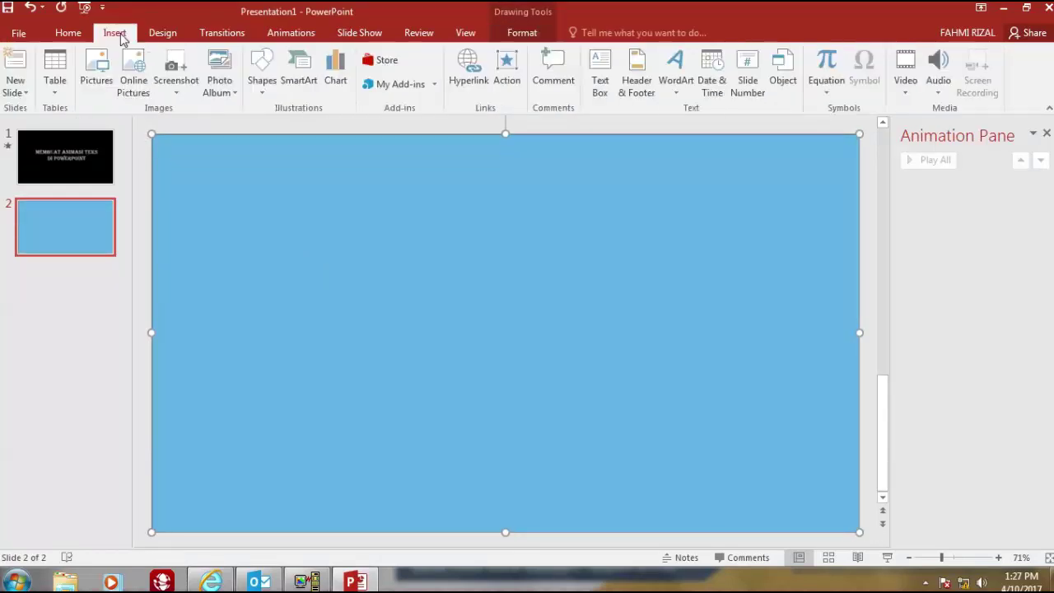
Add a 54 pt Algerian text box reading 'PANORAMA BUKIT BUNGA', widened to one line.
left_click(600, 76)
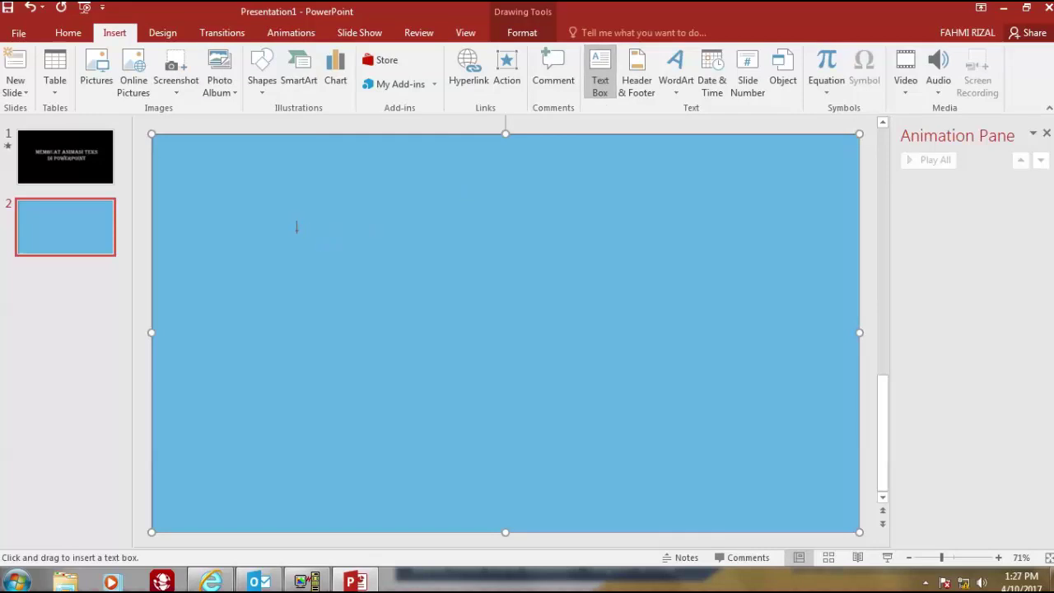
left_click_drag(297, 230, 732, 348)
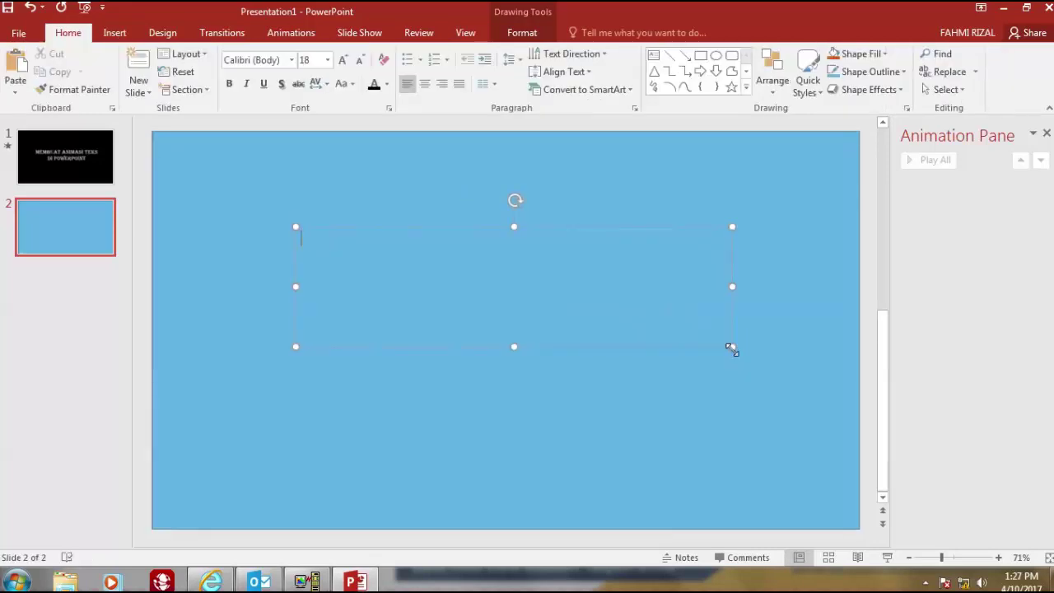
left_click(327, 60)
left_click(306, 330)
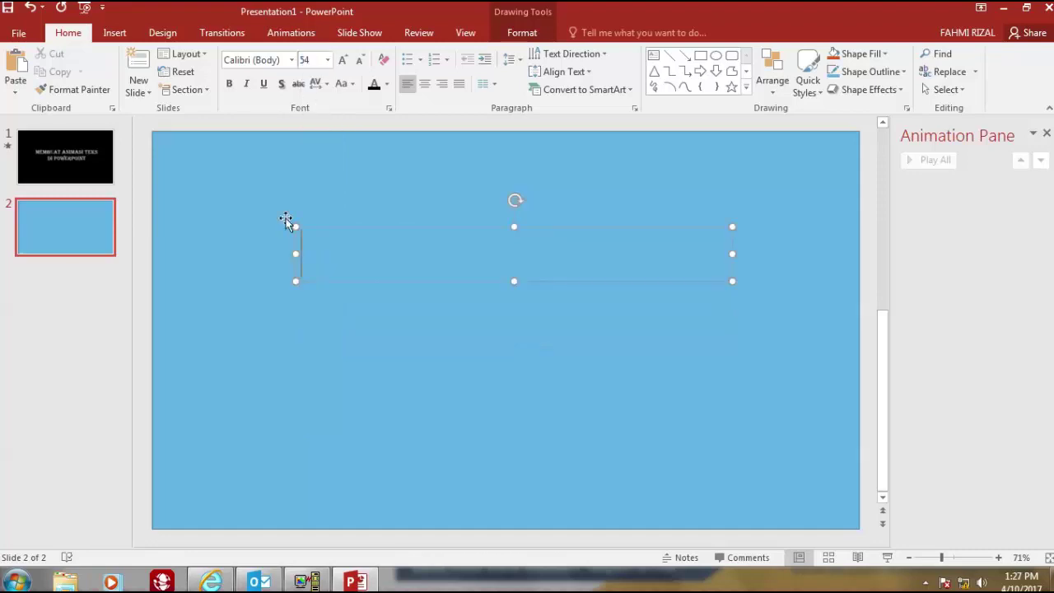
left_click(290, 60)
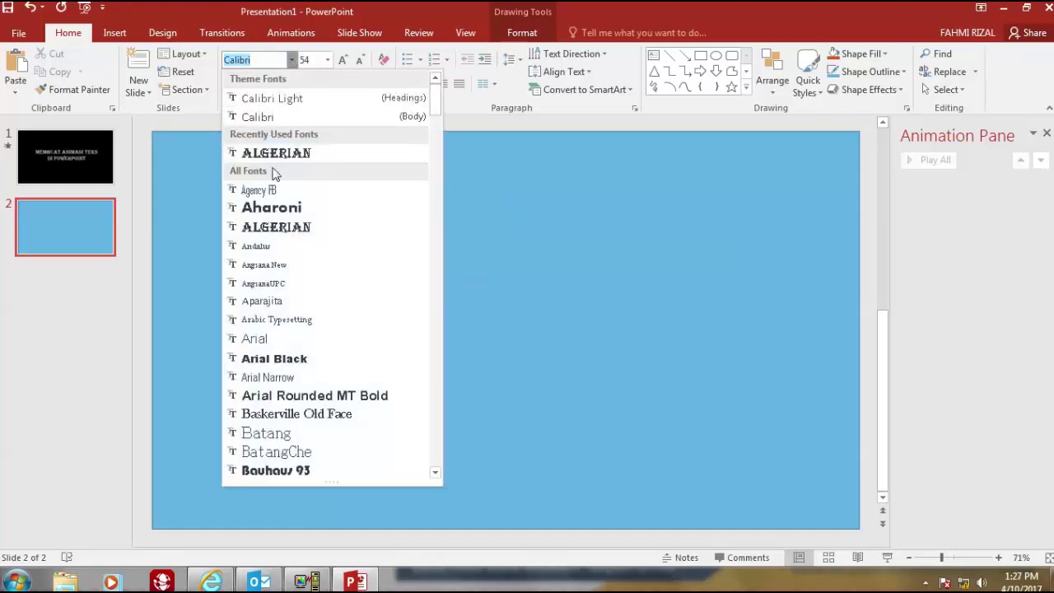
left_click(277, 234)
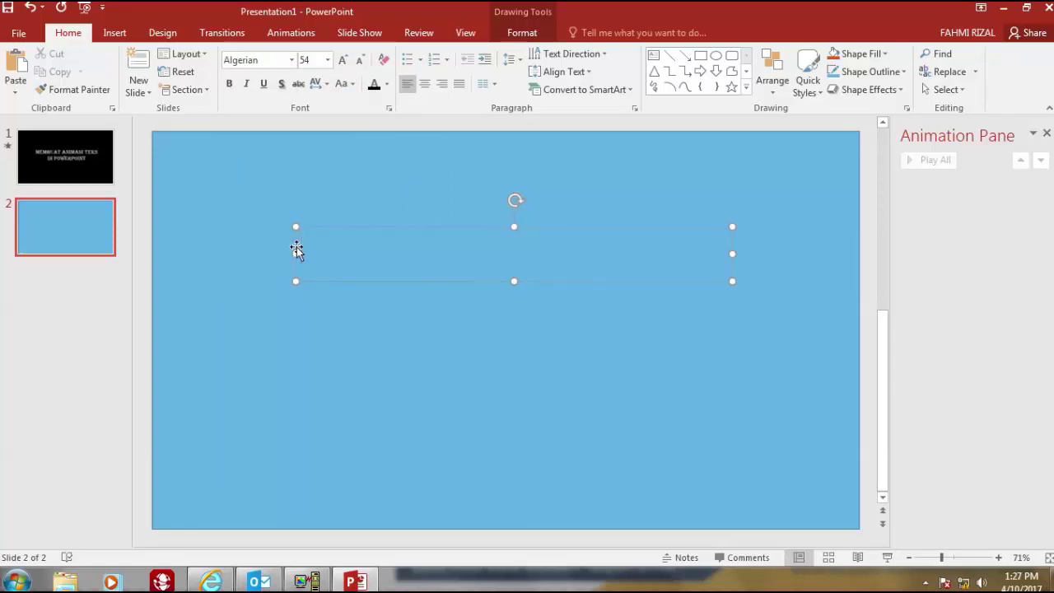
type("PA")
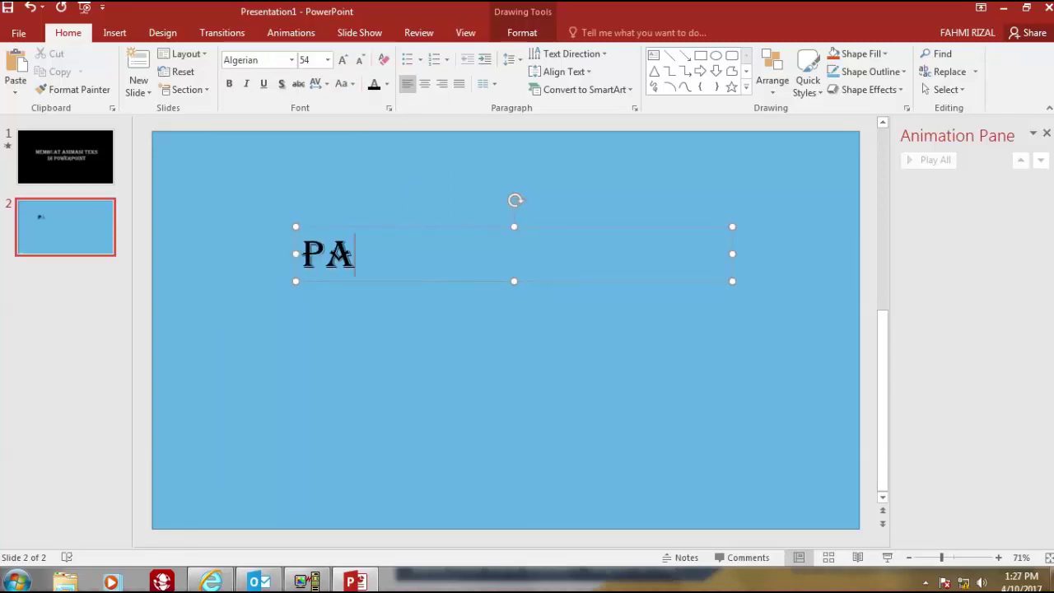
type("NO")
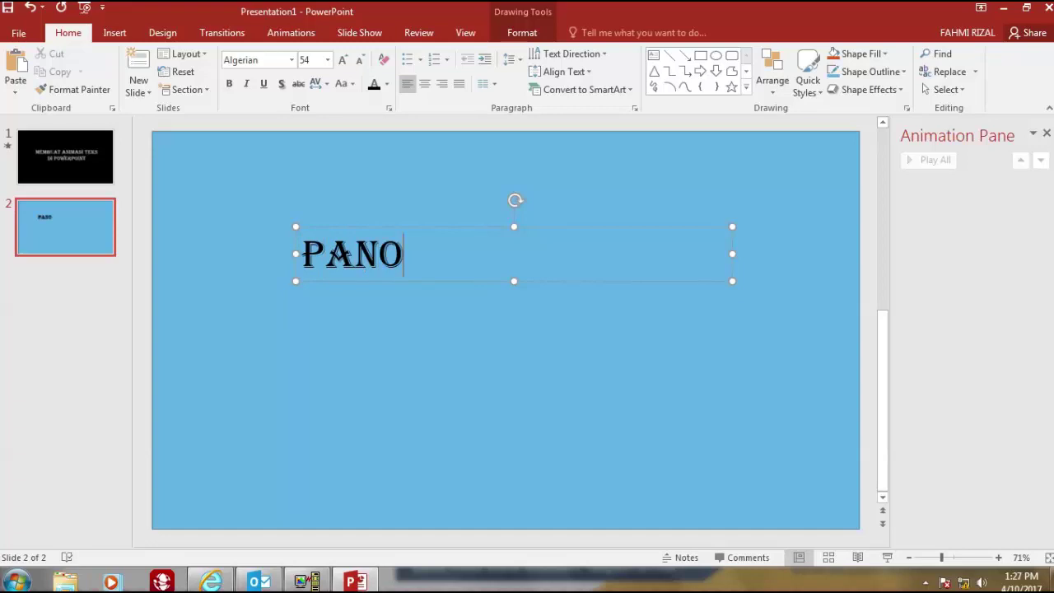
type("RAMA ")
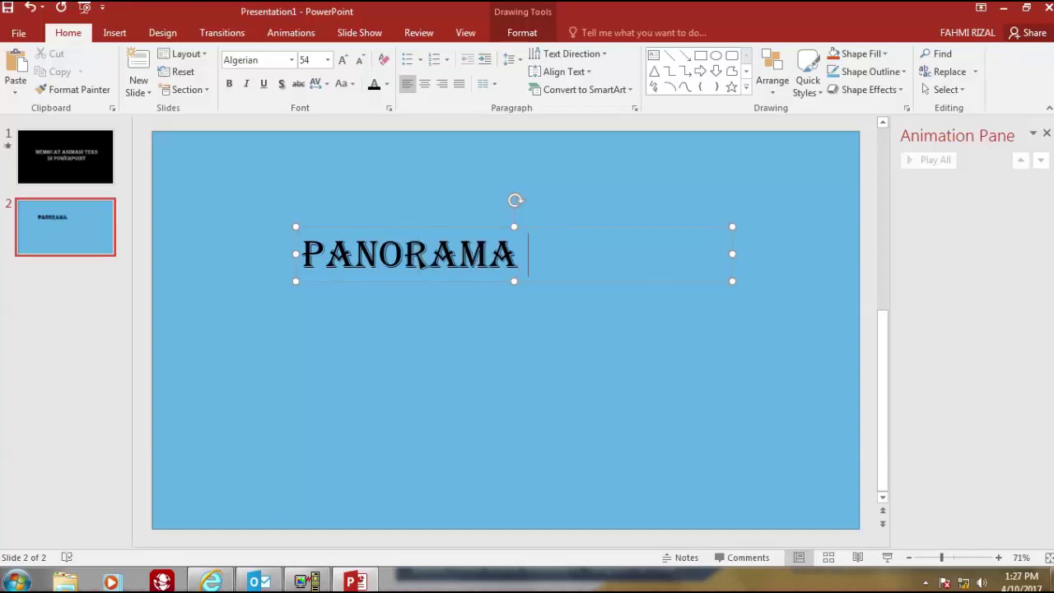
type("BUKIT B")
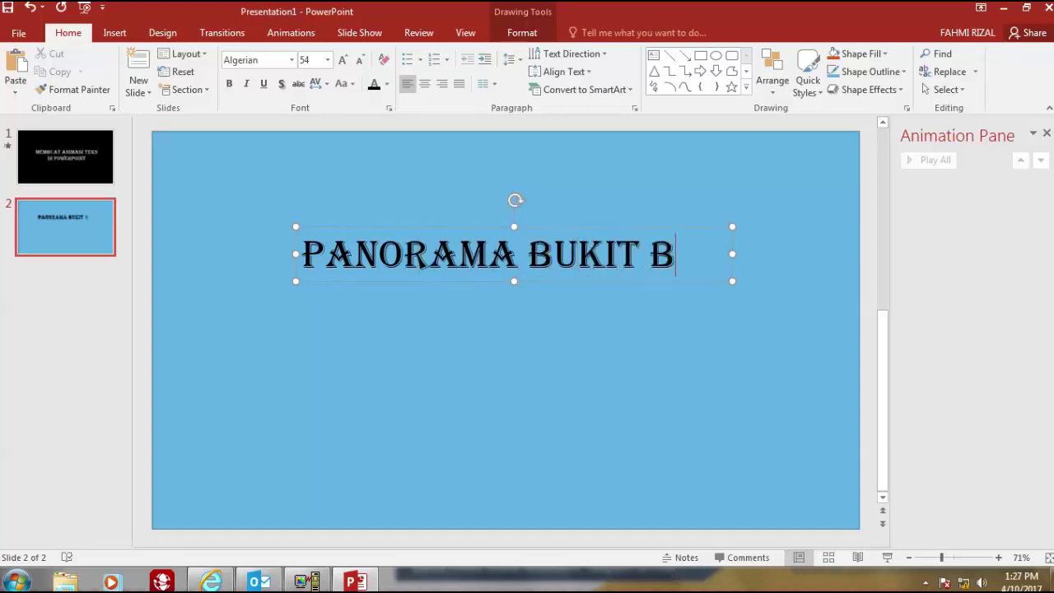
type("UNGA")
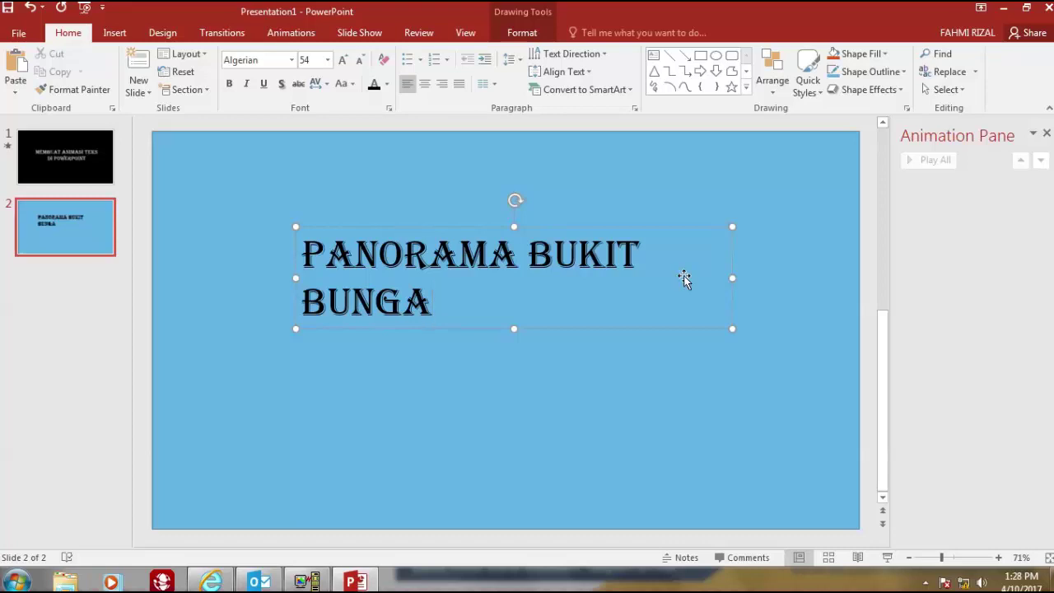
left_click_drag(732, 277, 826, 282)
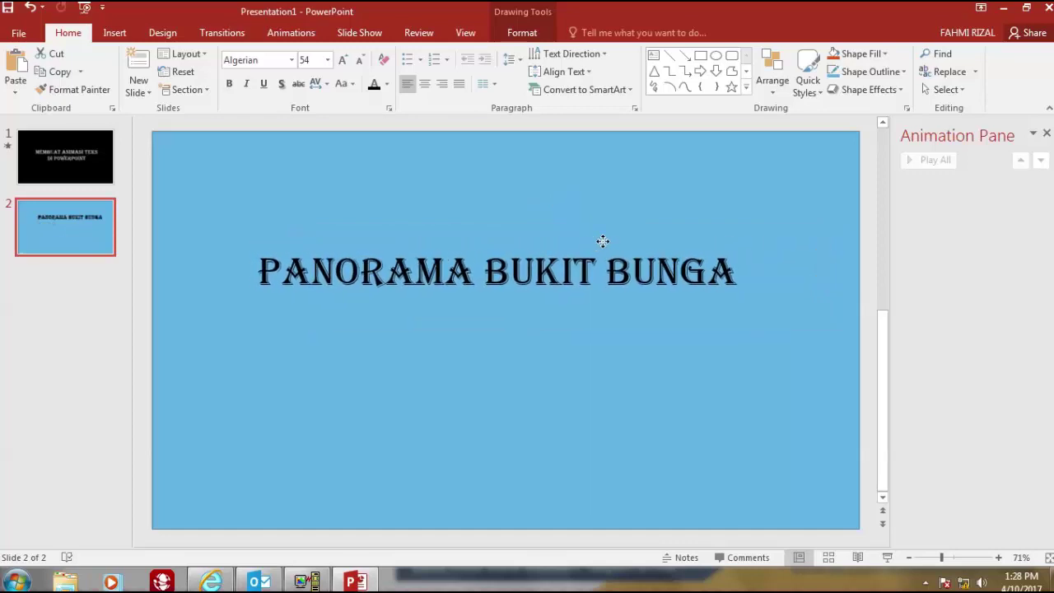
Move the title toward the centre and add a second line 'DI JAWA TIMUR'.
left_click_drag(641, 228, 606, 240)
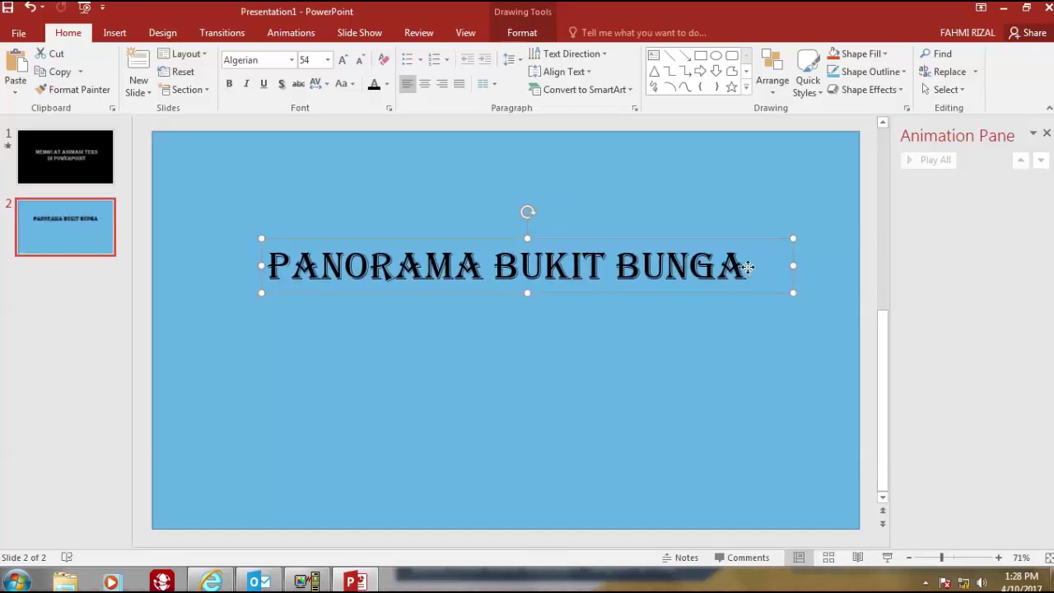
double_click(748, 267)
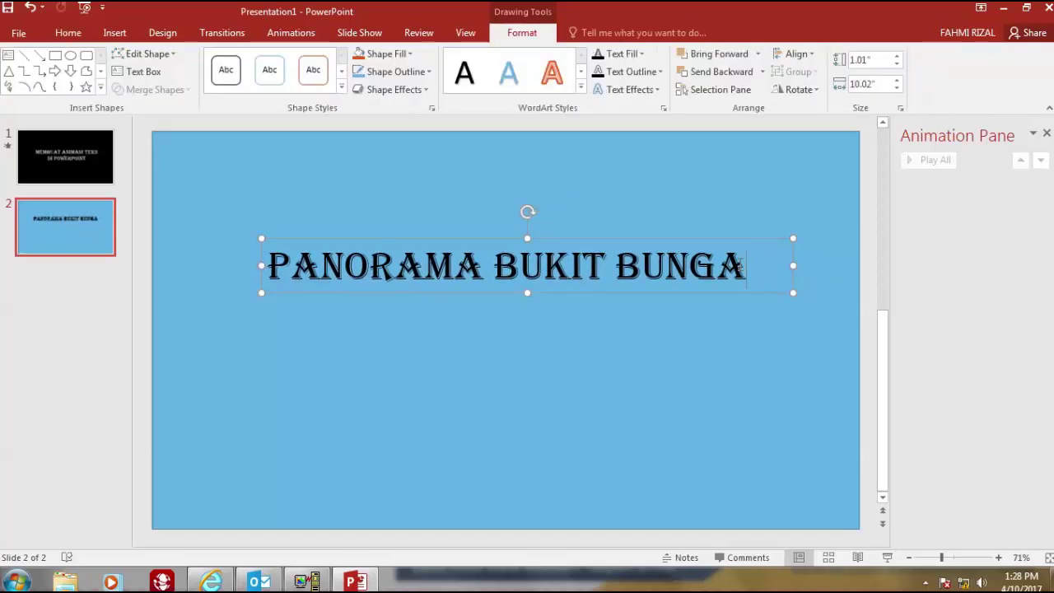
key("Return")
type("D")
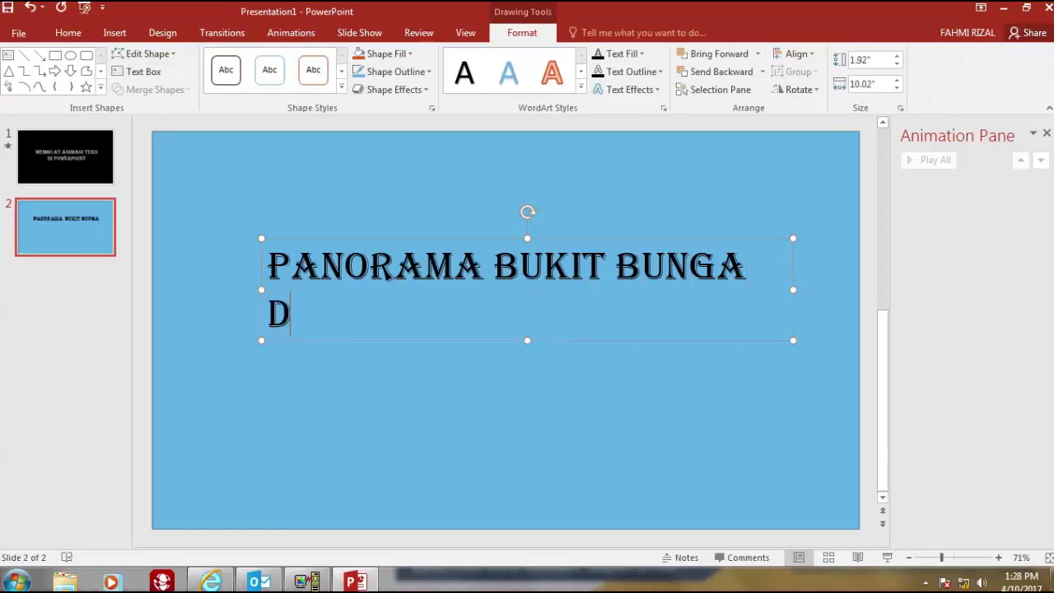
type("I JA")
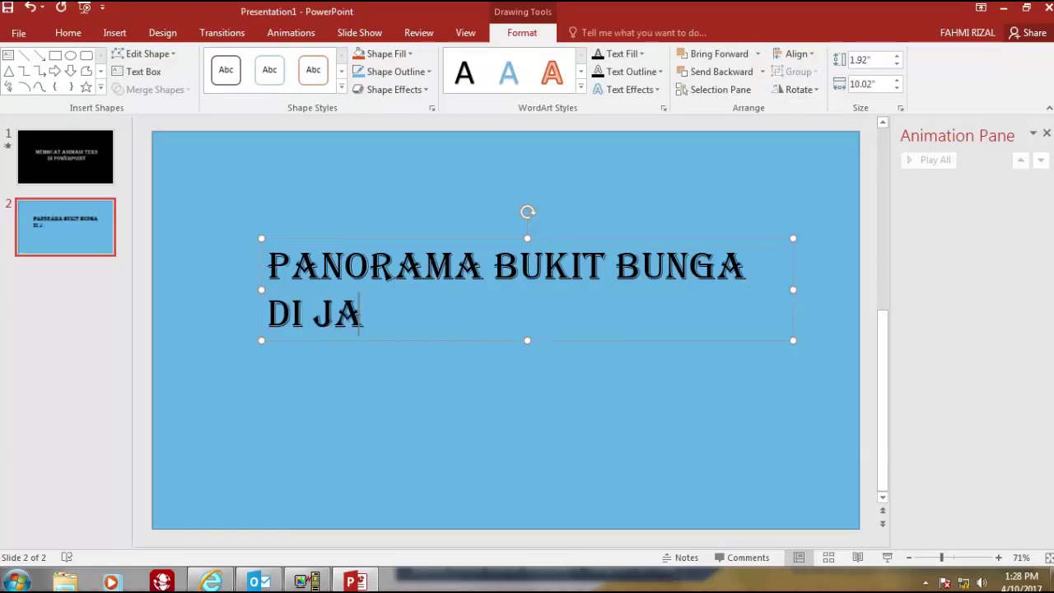
type("WA TIMU")
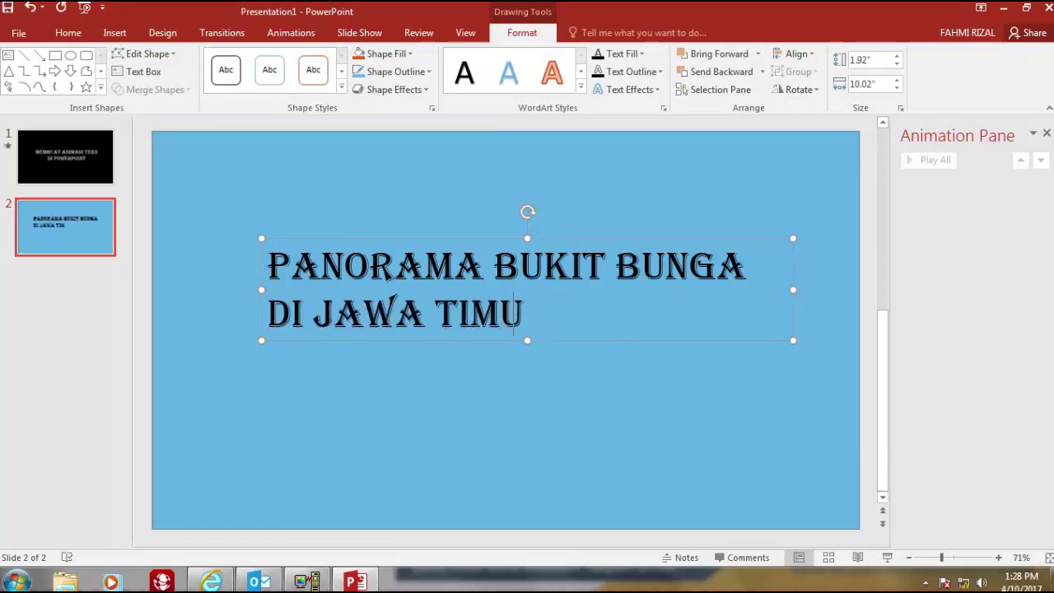
type("R")
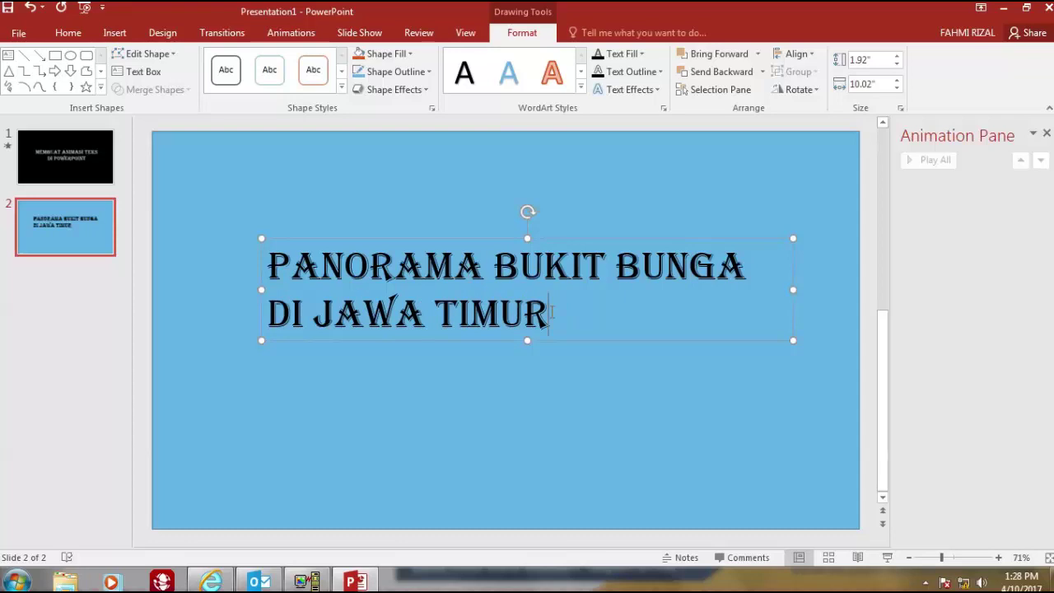
Centre-align the title text, then select the title box together with the blue rectangle.
key("ctrl+a")
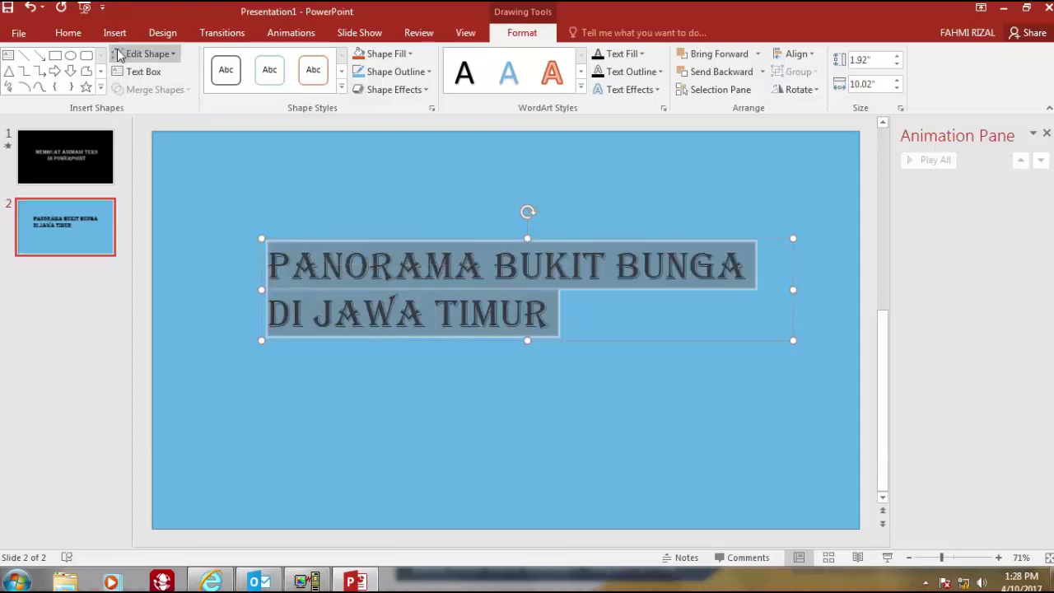
left_click(68, 32)
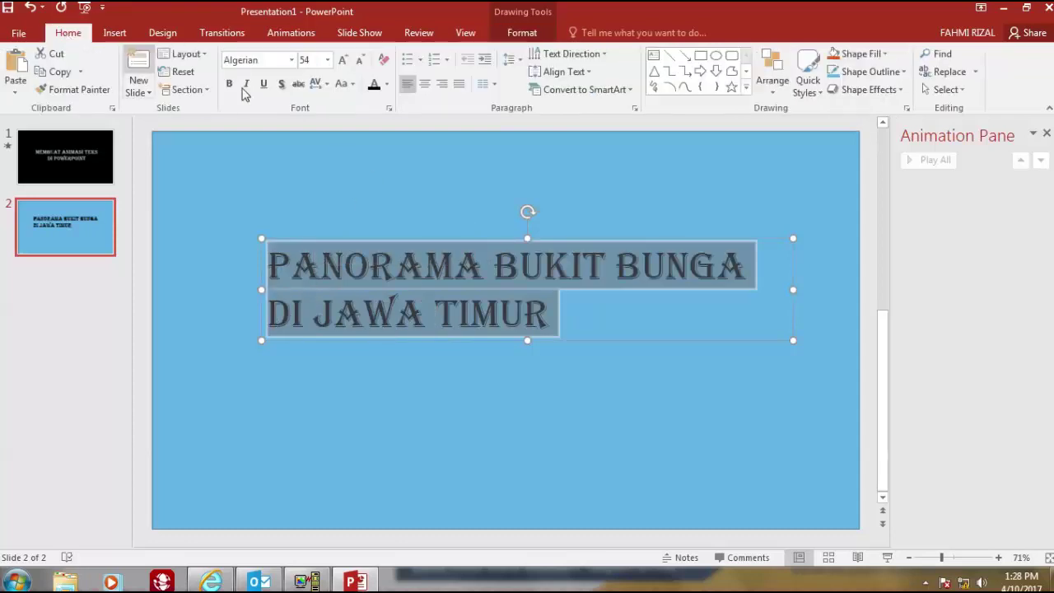
left_click(424, 84)
left_click(537, 410)
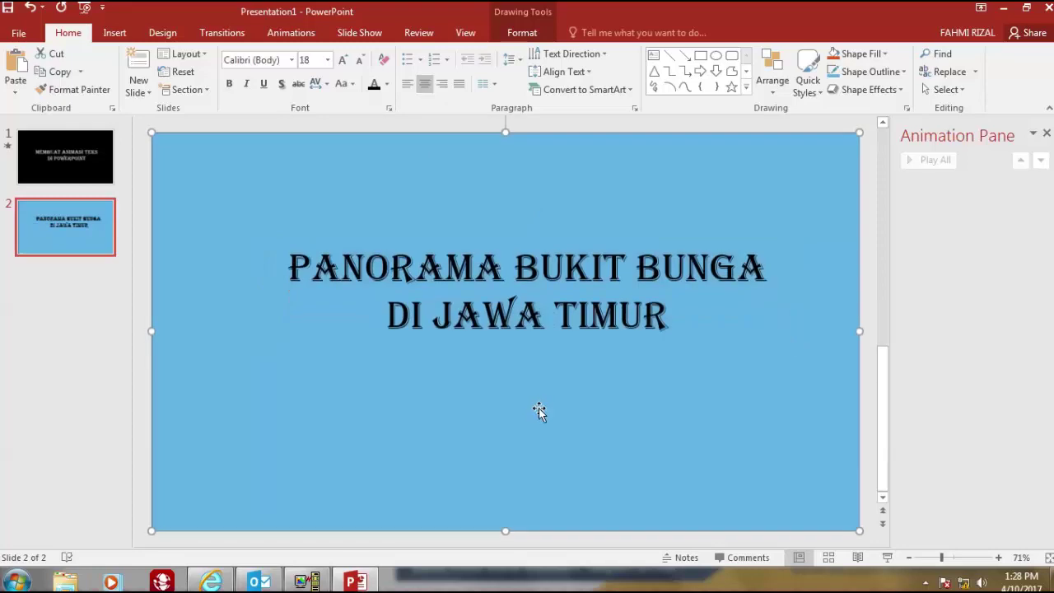
left_click(555, 313)
left_click(567, 239)
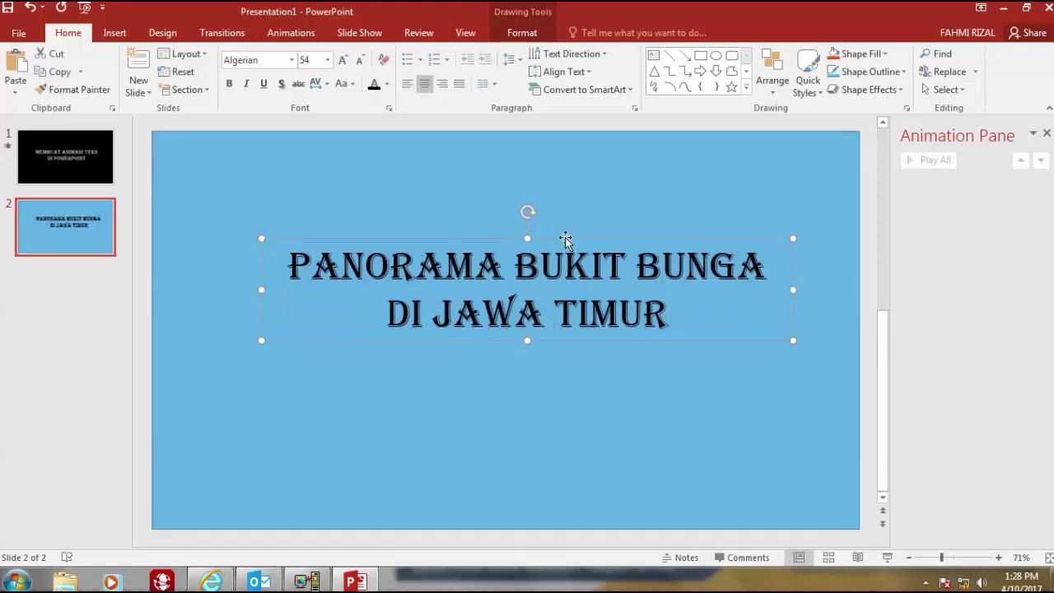
left_click(581, 203, "shift")
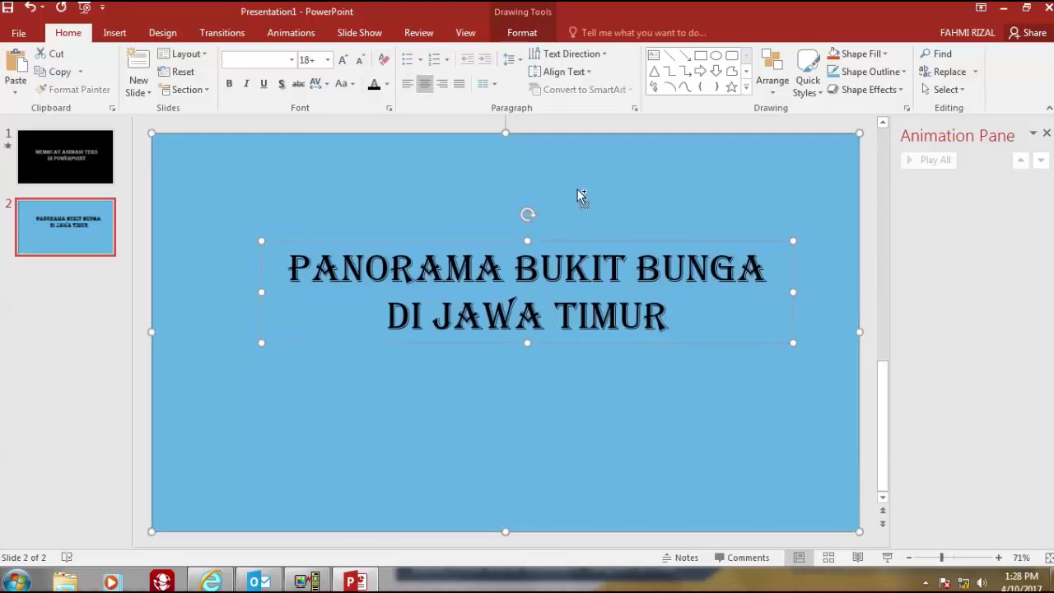
Merge the title and rectangle with Merge Shapes > Combine, then zoom out to 33%.
left_click(521, 36)
left_click(186, 89)
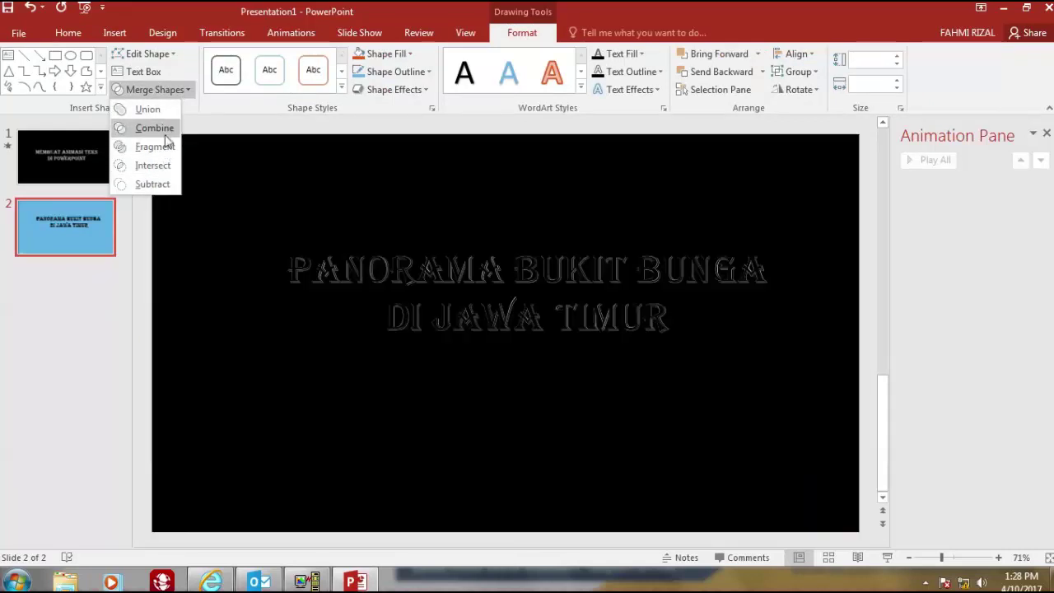
left_click(164, 130)
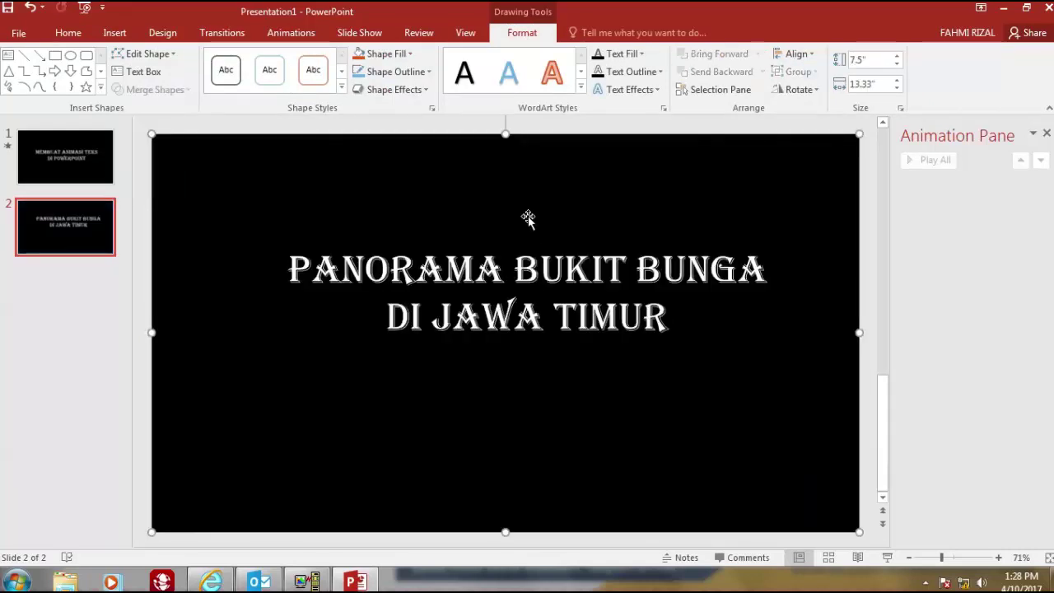
mouse_move(529, 209)
left_mouse_down()
mouse_move(558, 227)
mouse_move(529, 211)
left_mouse_up()
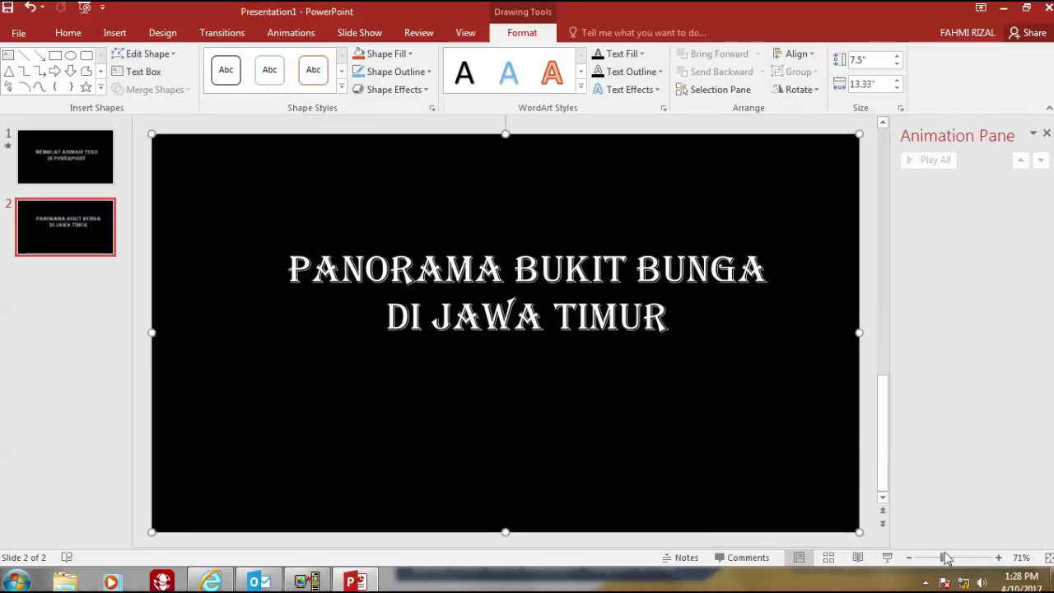
left_click_drag(945, 560, 927, 561)
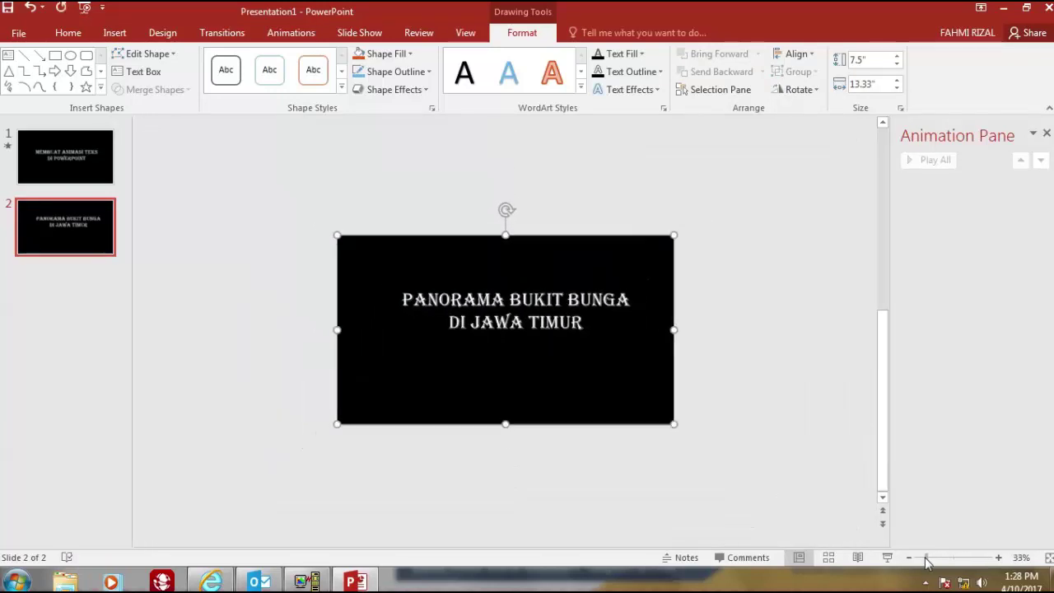
Draw a thin rectangle left of the slide at title height, stretched to 1.9" by 8.87".
left_click(114, 33)
left_click(261, 90)
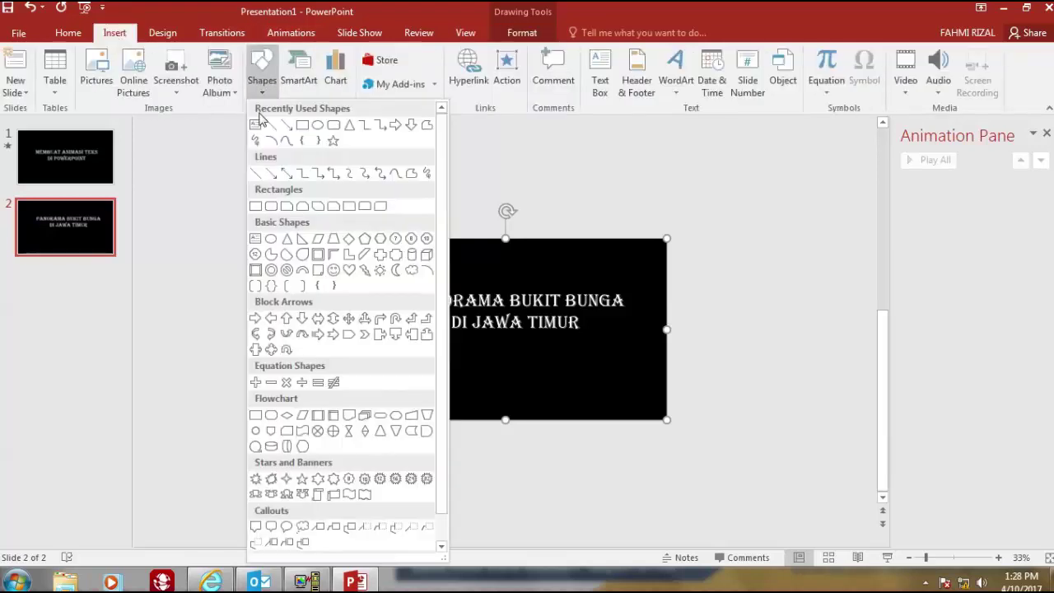
left_click(289, 124)
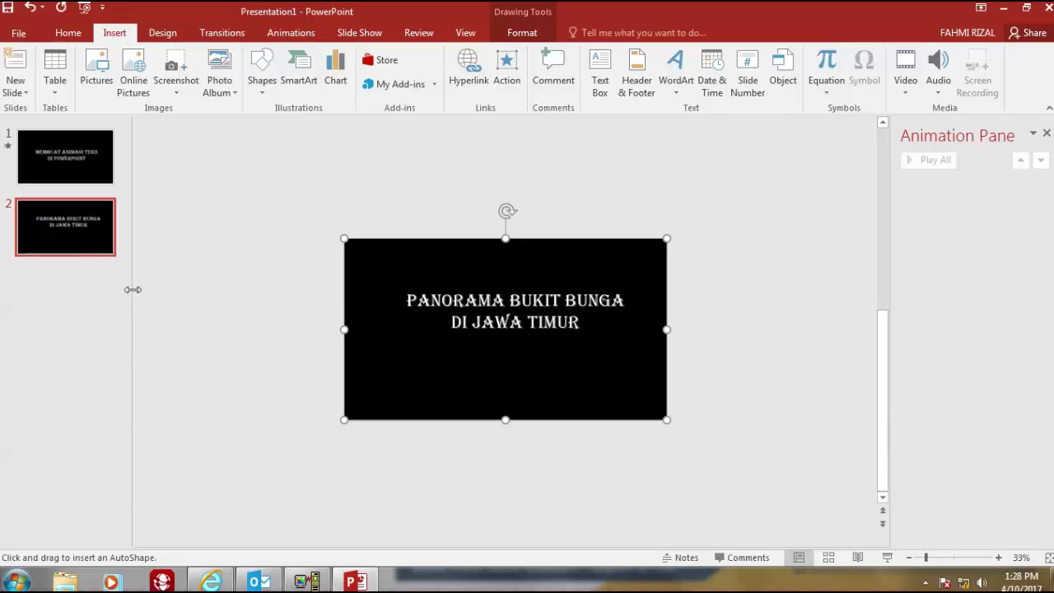
mouse_move(136, 289)
left_mouse_down()
mouse_move(345, 301)
mouse_move(345, 333)
left_mouse_up()
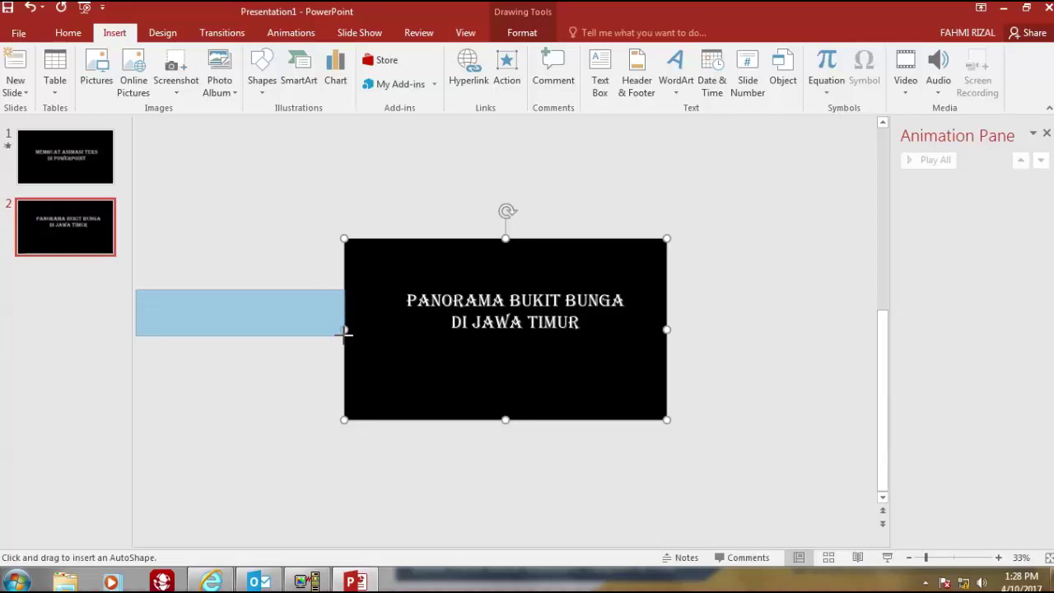
left_click_drag(345, 333, 345, 335)
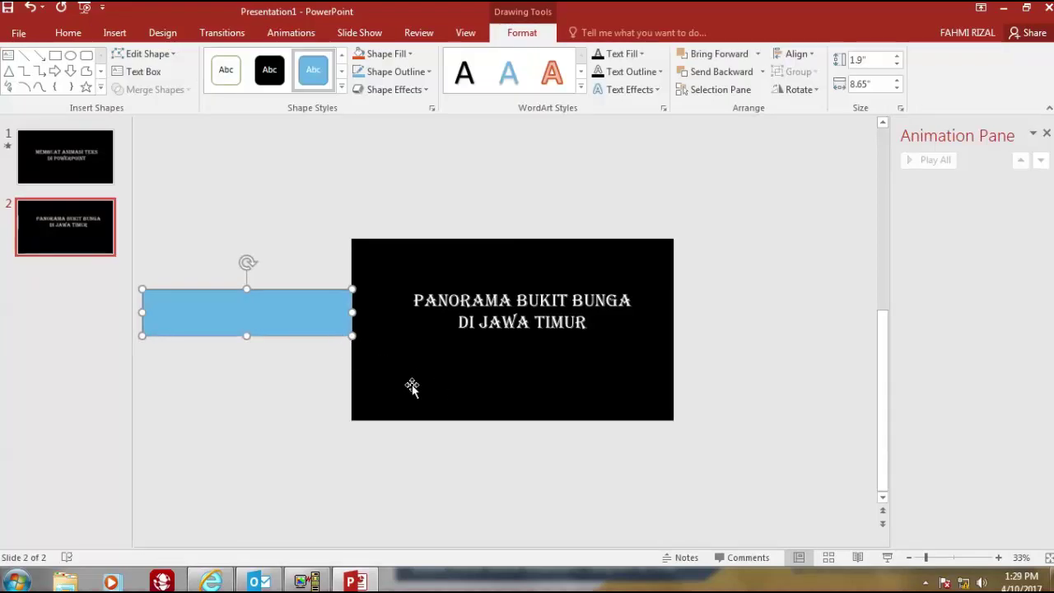
left_click_drag(142, 310, 131, 312)
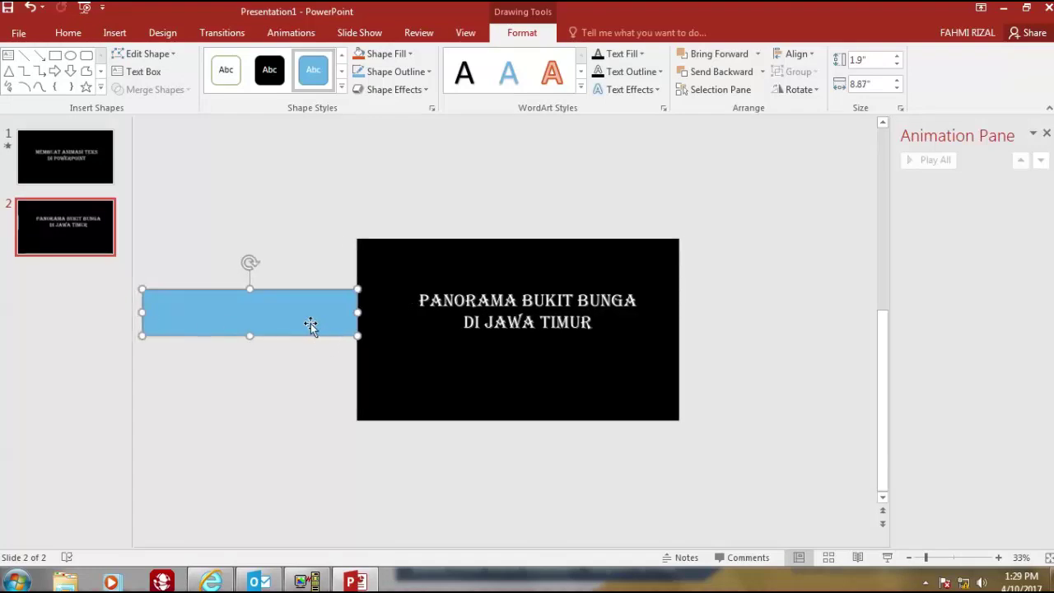
Switch the bar's fill to a gradient in Format Shape.
right_click(274, 321)
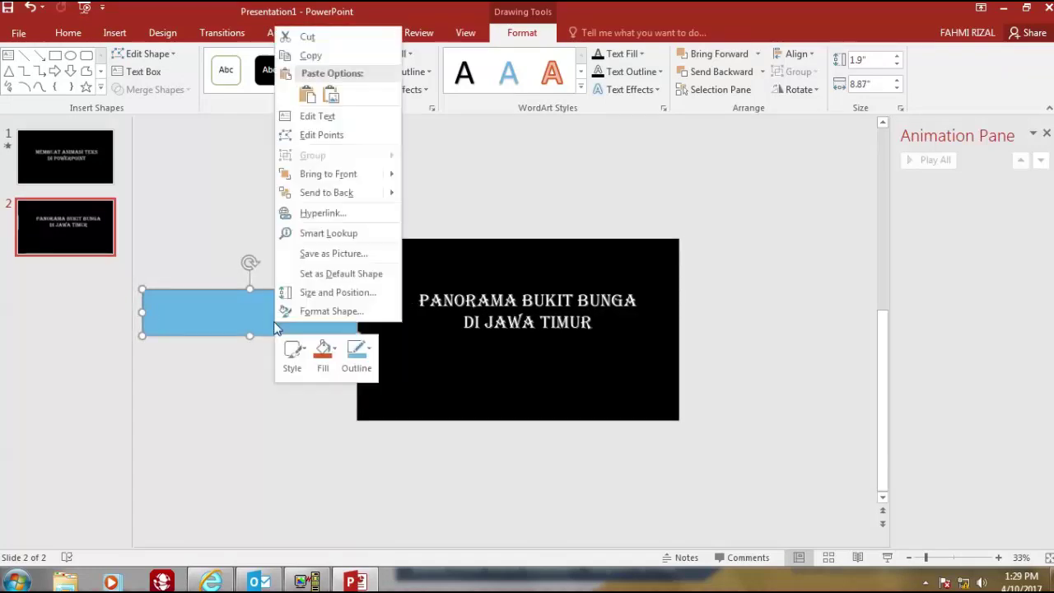
left_click(296, 313)
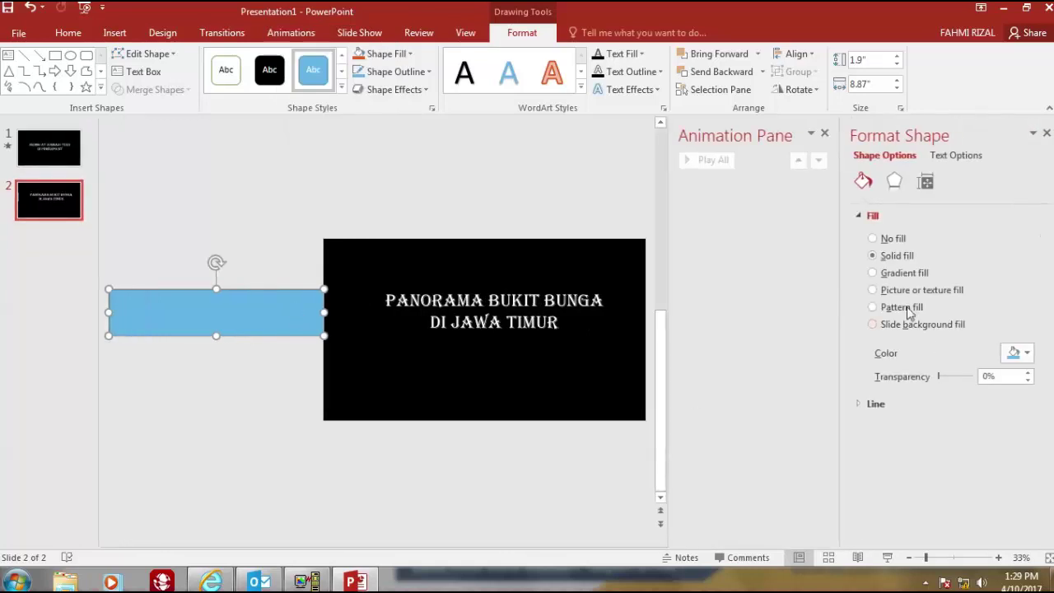
left_click(898, 277)
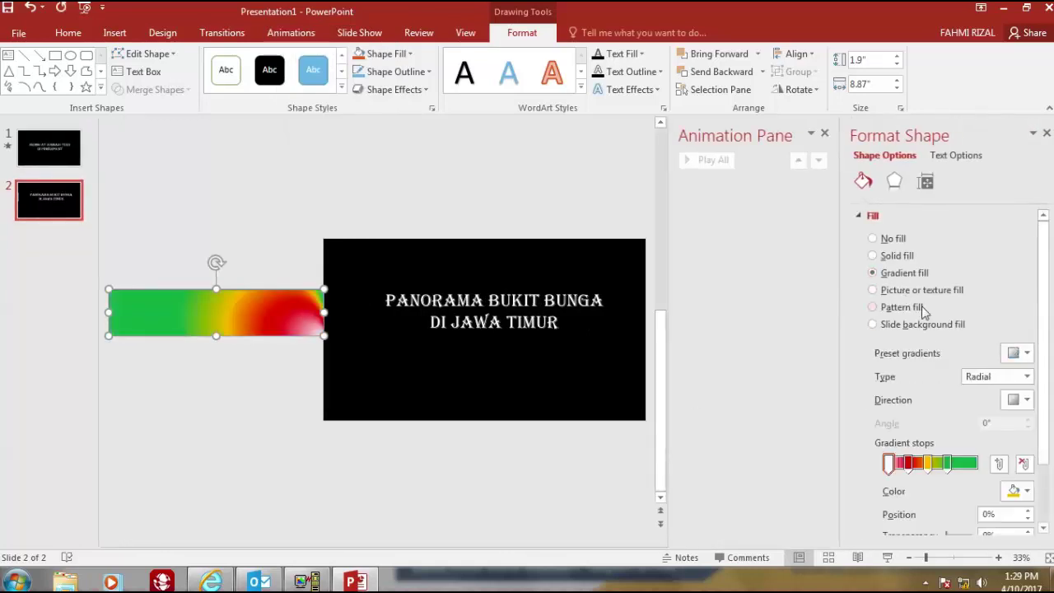
left_click(1027, 377)
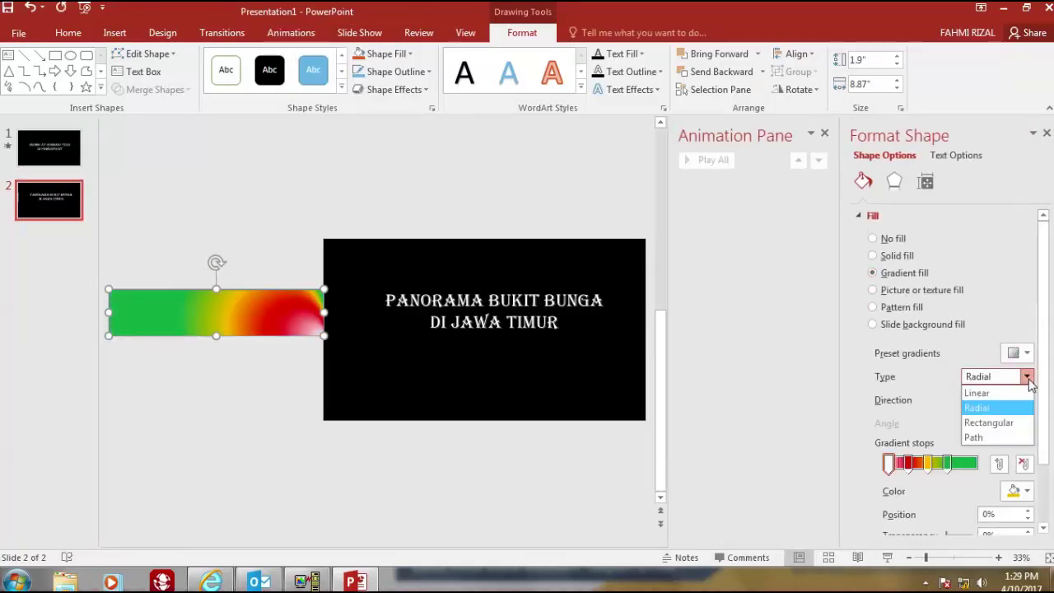
left_click(1006, 423)
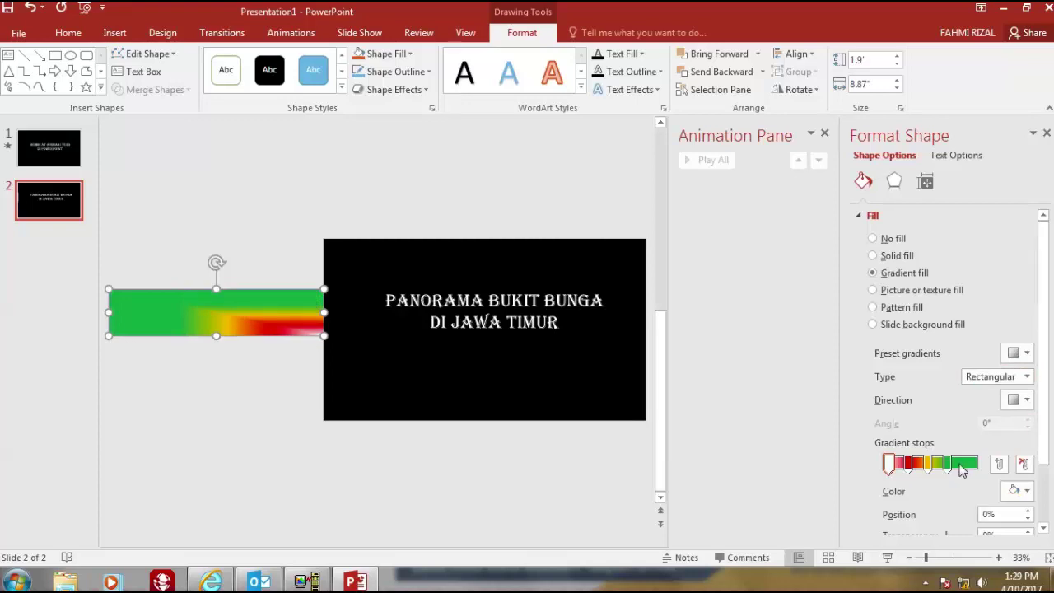
Place the gradient stops: green at 91%, yellow at 55%, red at 27%.
left_click_drag(953, 470, 975, 473)
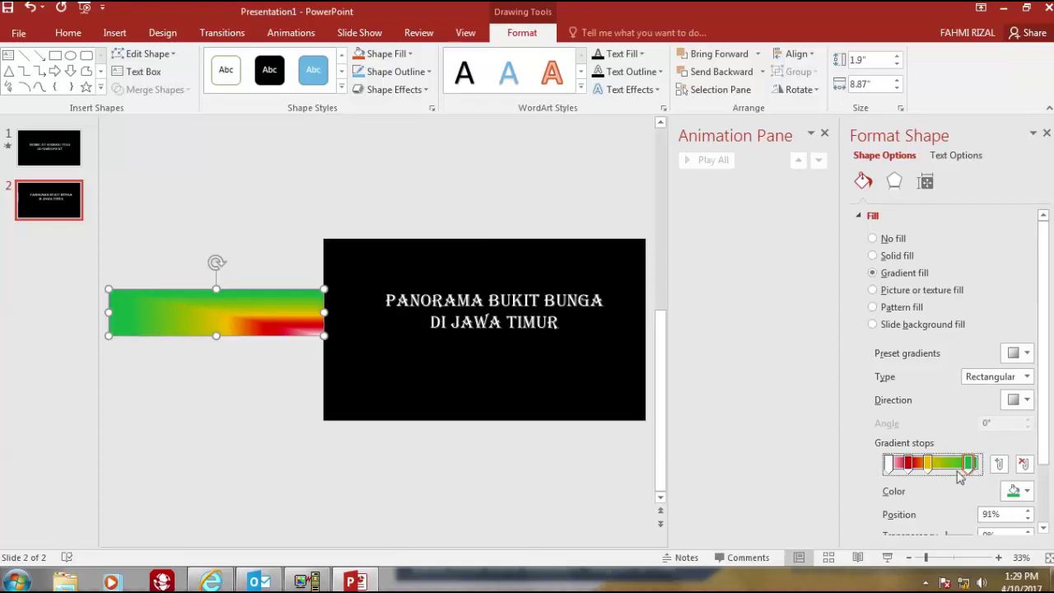
left_click_drag(928, 467, 936, 466)
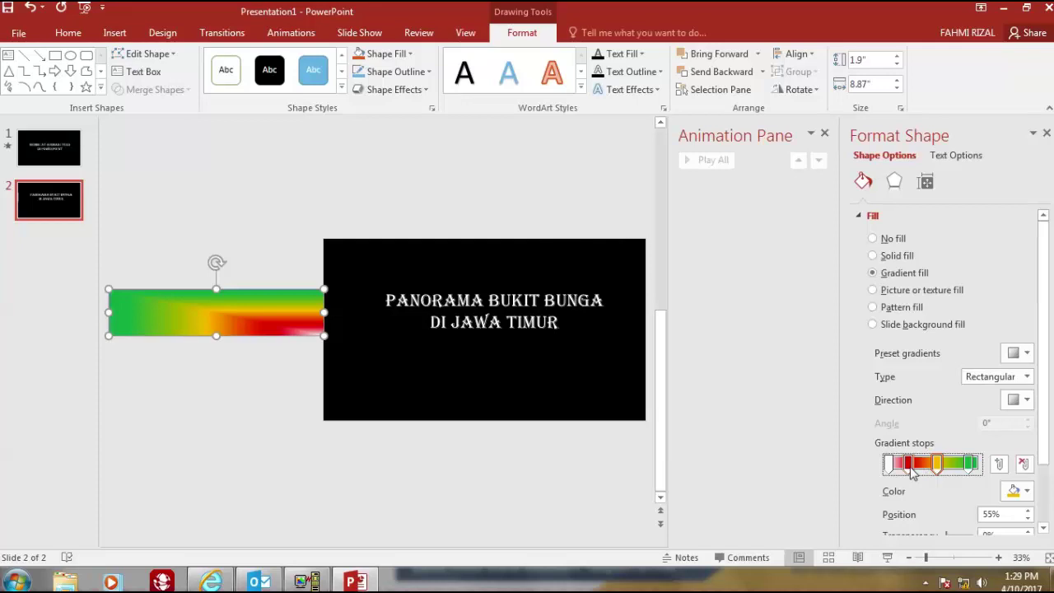
left_click_drag(909, 466, 926, 471)
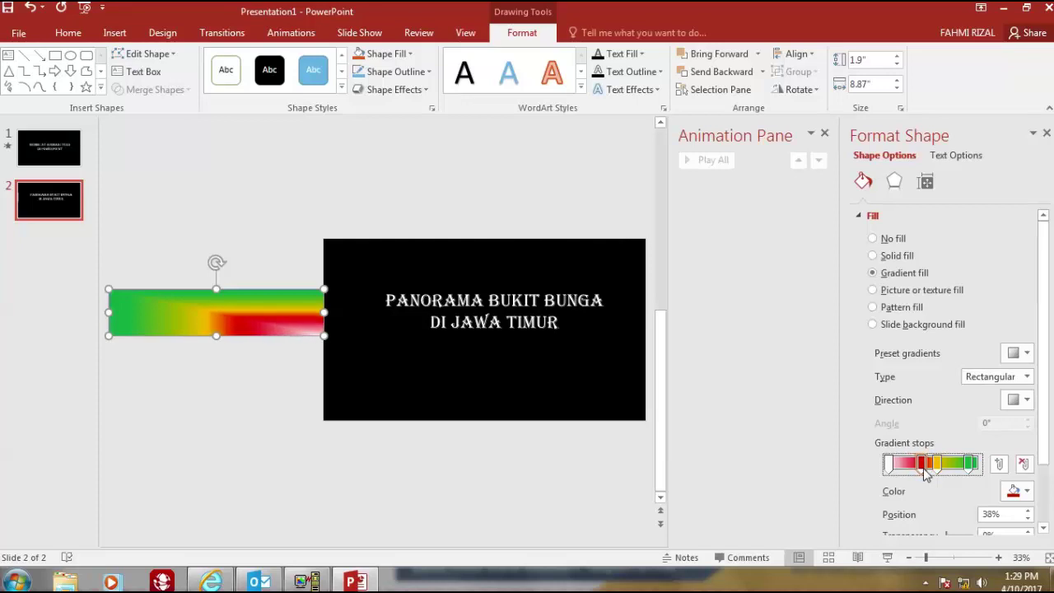
left_click_drag(925, 468, 913, 468)
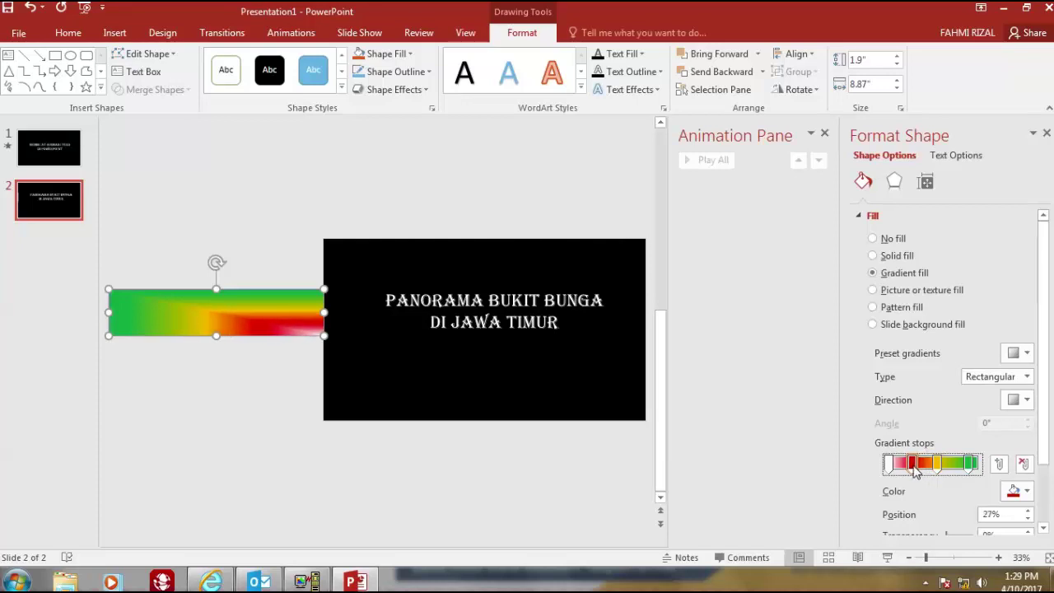
Make the gradient a diagonal linear type and close the Format Shape pane.
left_click(1028, 381)
left_click(1007, 436)
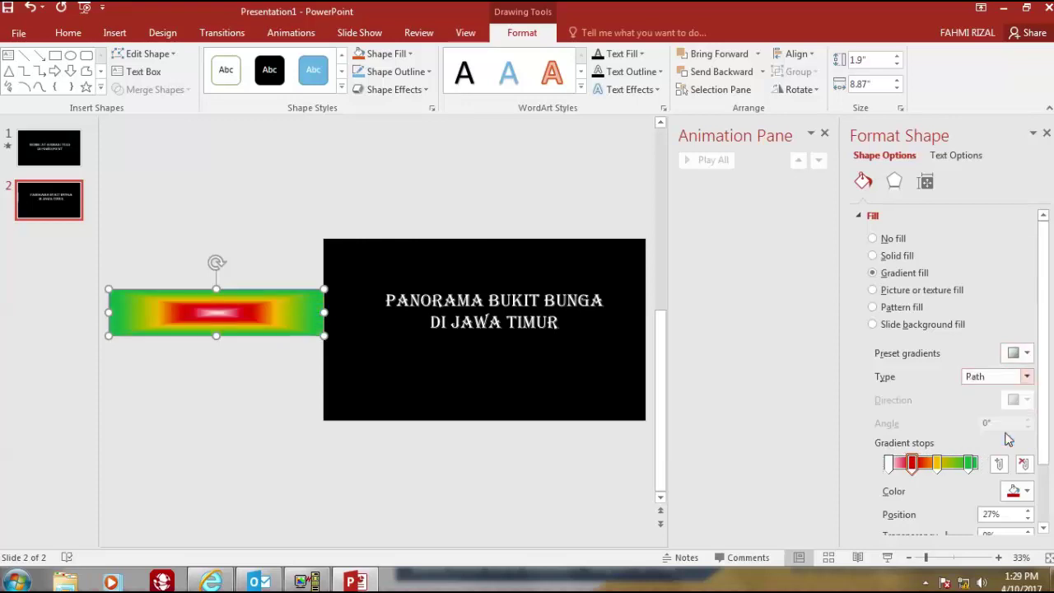
left_click(1027, 381)
left_click(1000, 391)
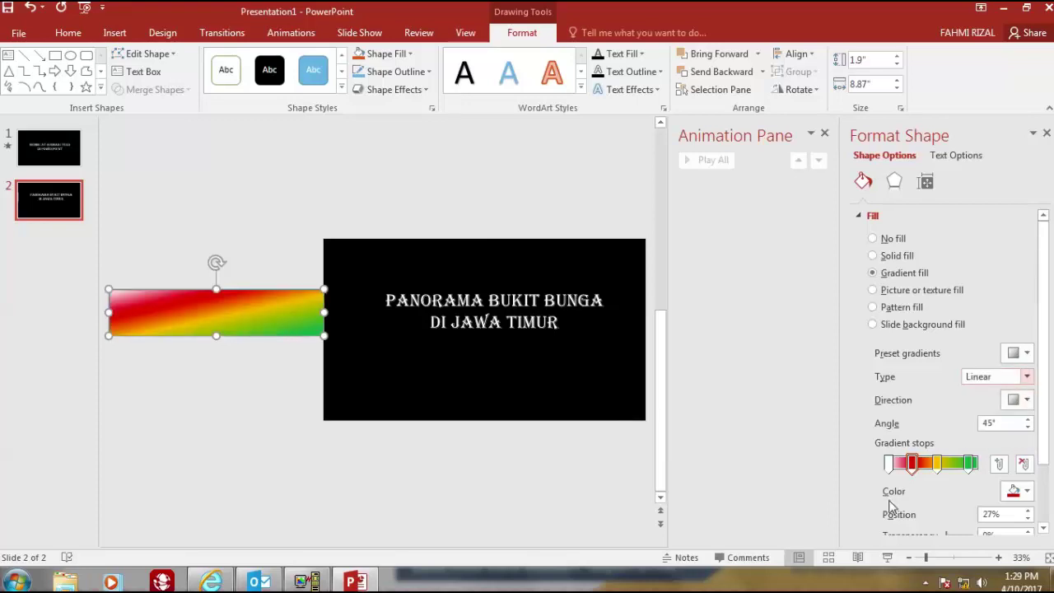
left_click(1047, 133)
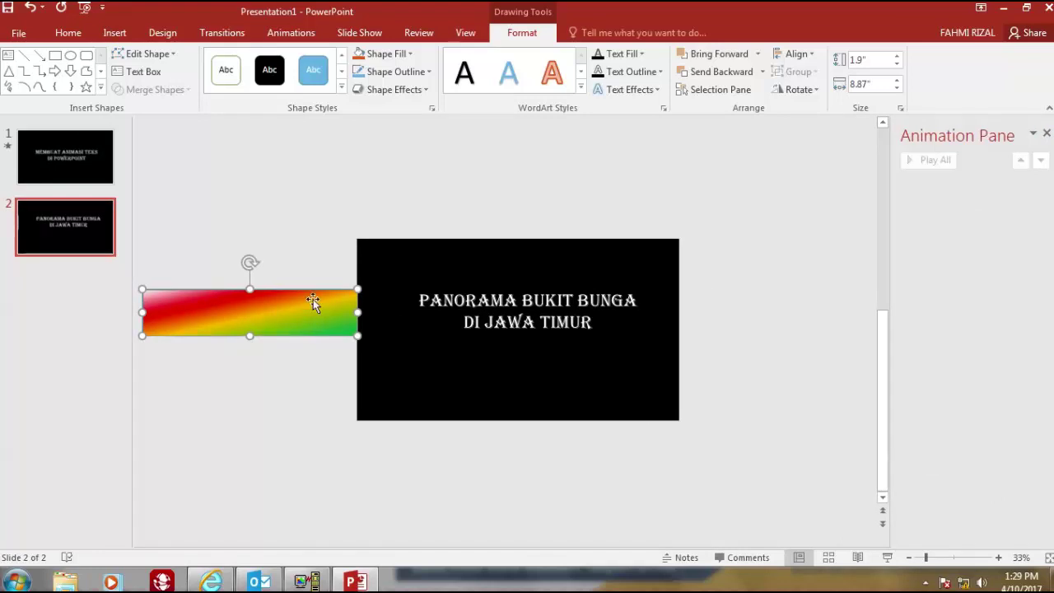
Give the bar a Right line motion path, lengthened further right, and preview it.
left_click(305, 33)
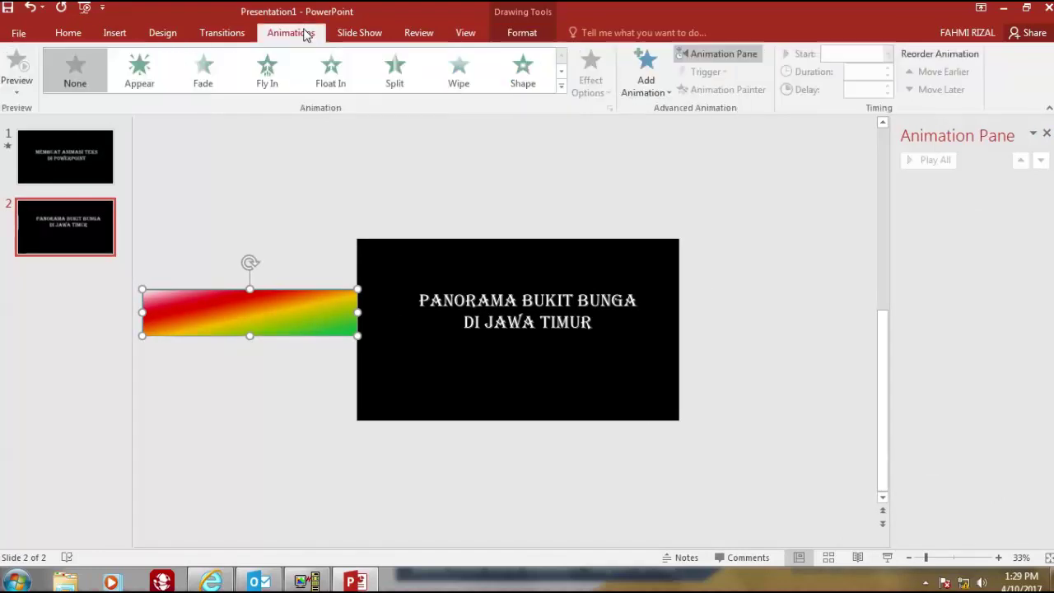
left_click(561, 87)
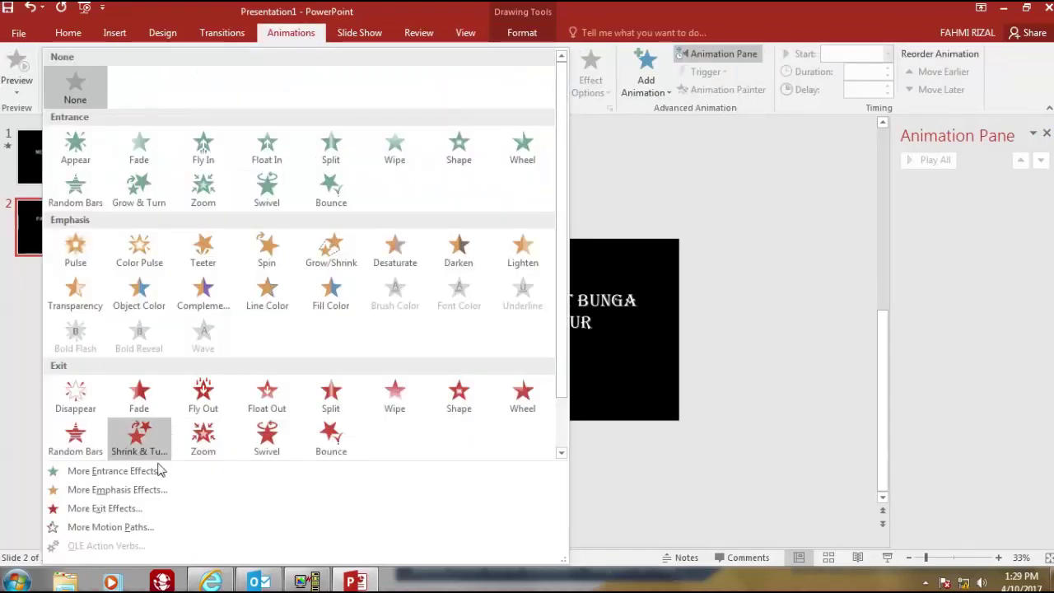
left_click(140, 528)
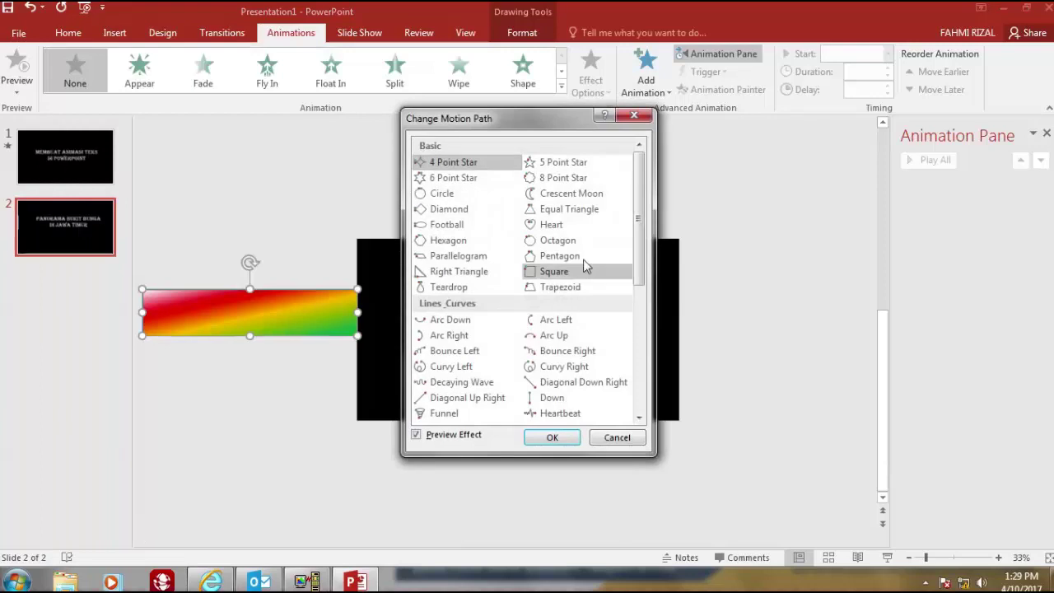
left_click_drag(637, 186, 648, 363)
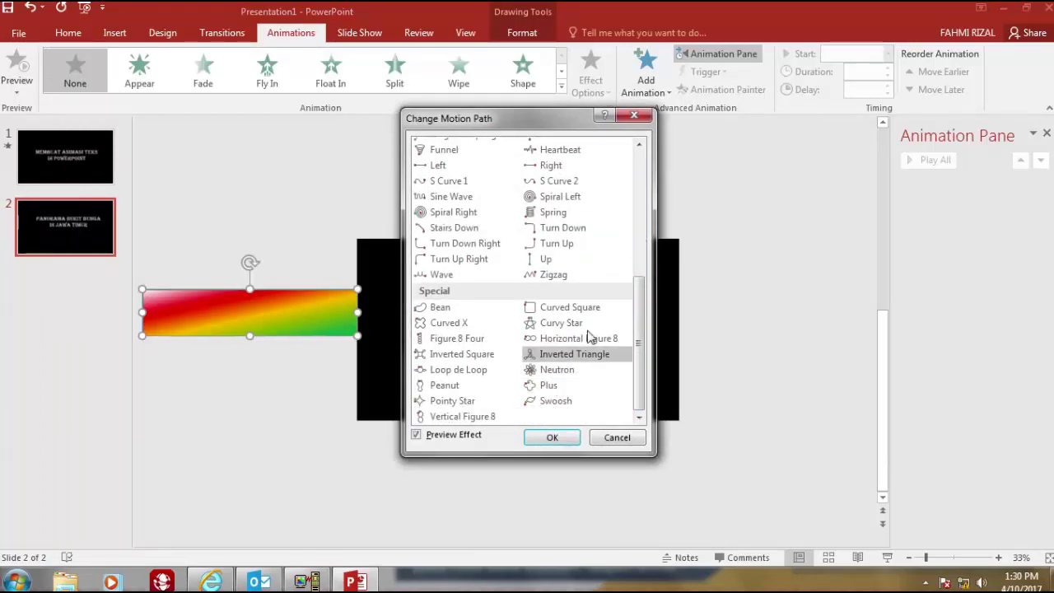
left_click(556, 196)
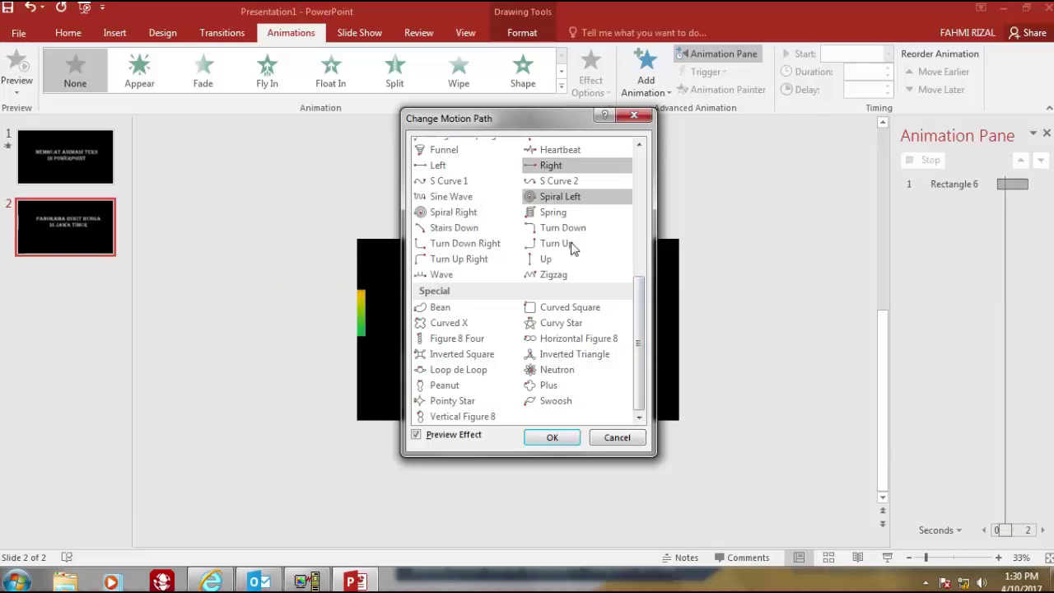
left_click(557, 437)
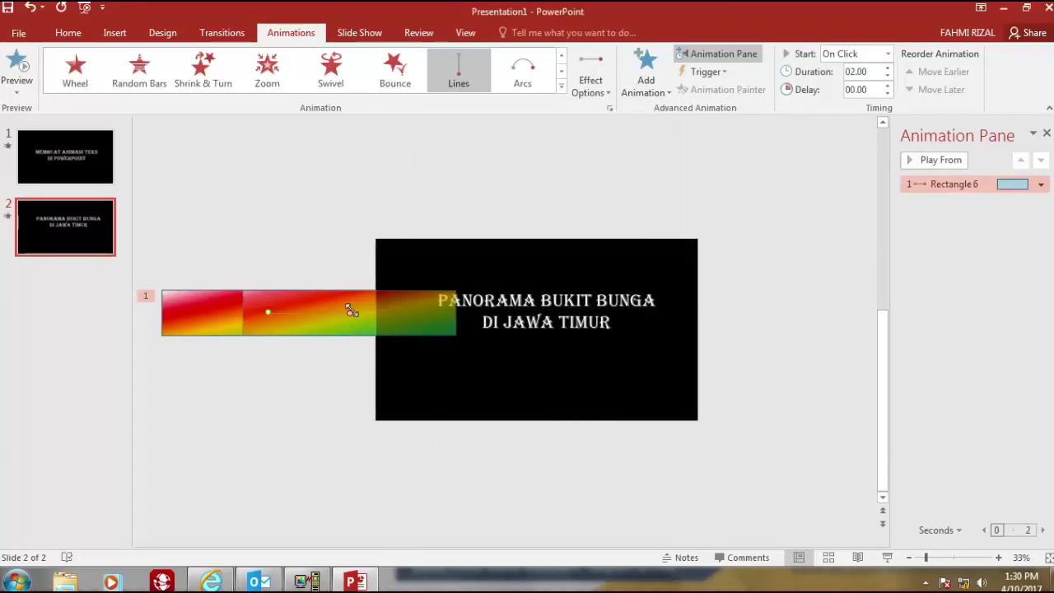
left_click_drag(350, 313, 746, 317)
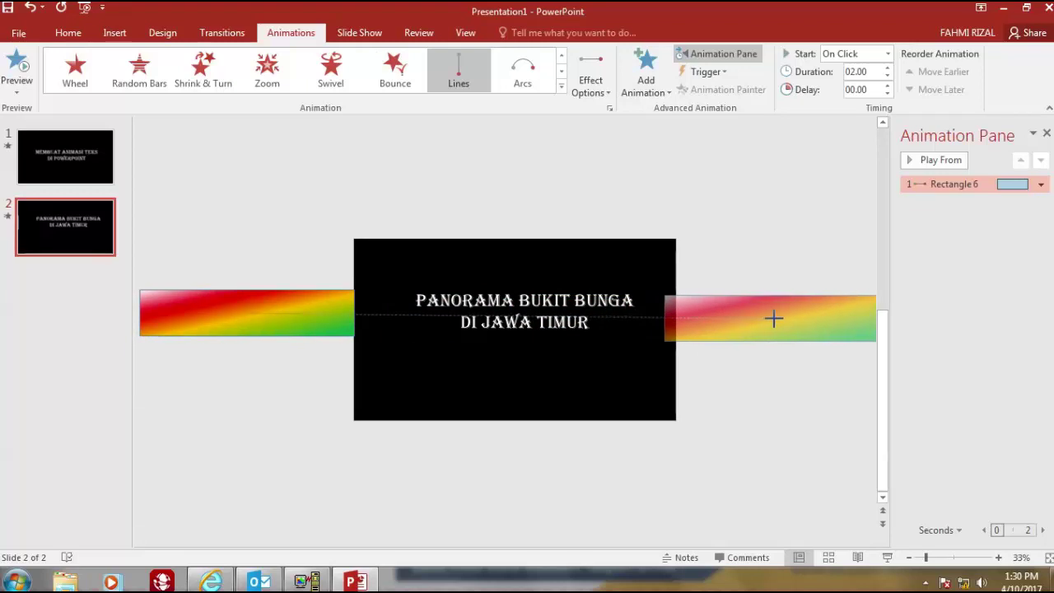
left_click_drag(756, 318, 783, 319)
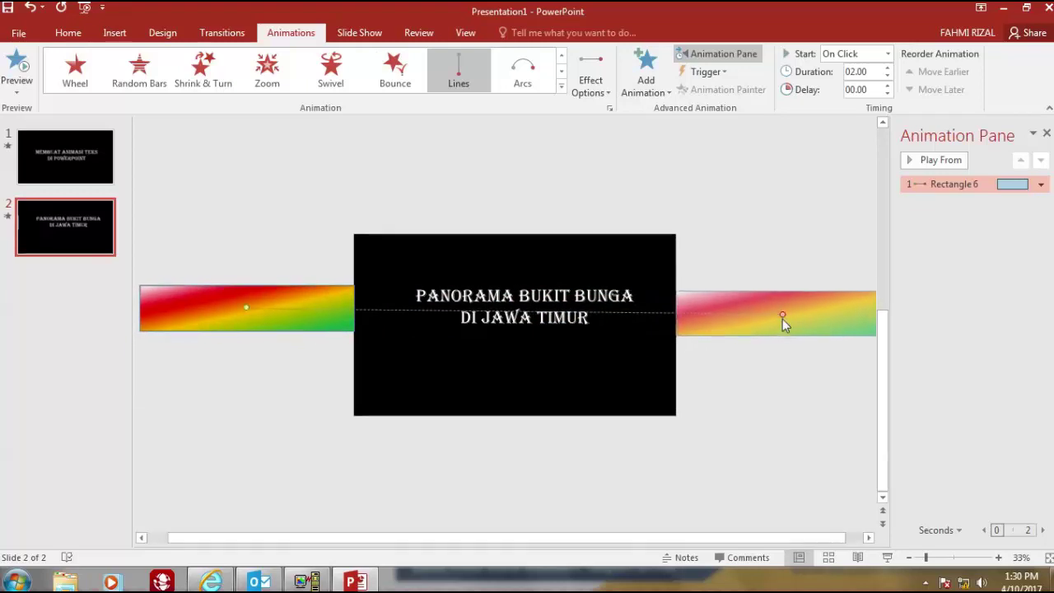
left_click(937, 159)
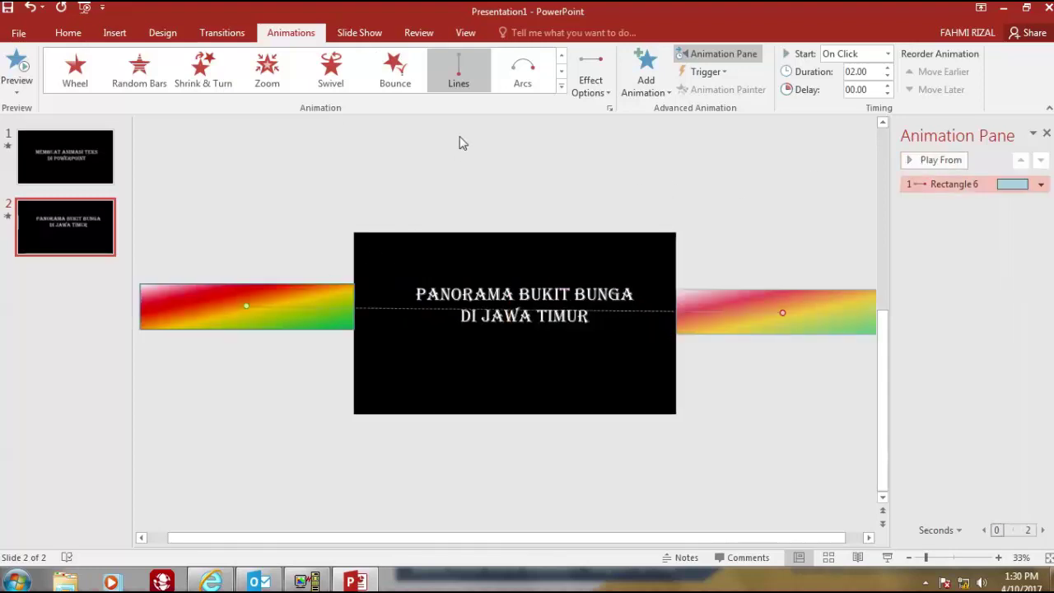
Send the gradient bar to back behind the black shape and replay the animation.
left_click(224, 295)
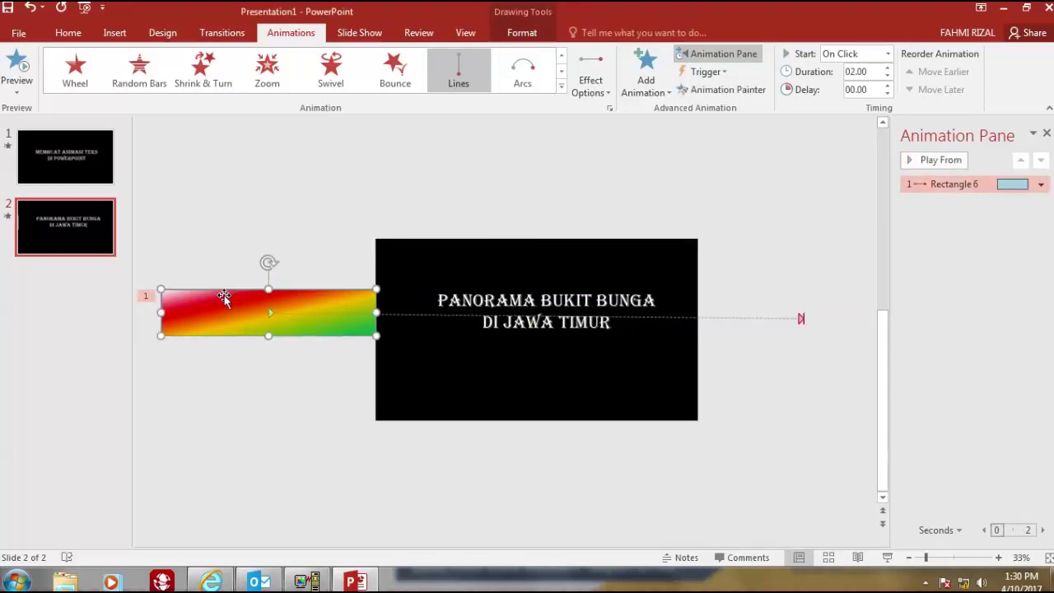
left_click(522, 33)
left_click(762, 71)
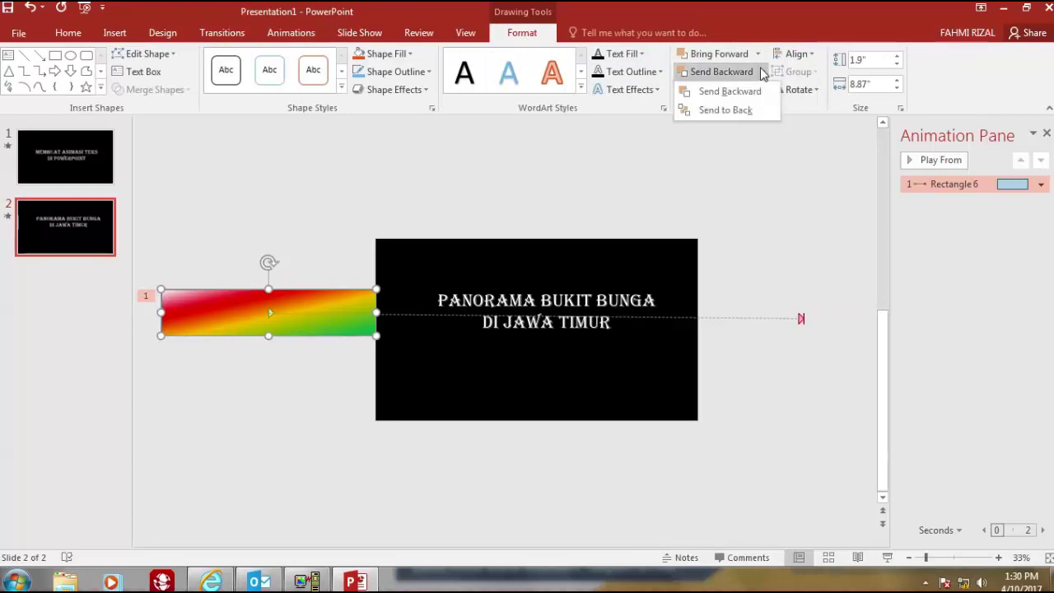
left_click(751, 92)
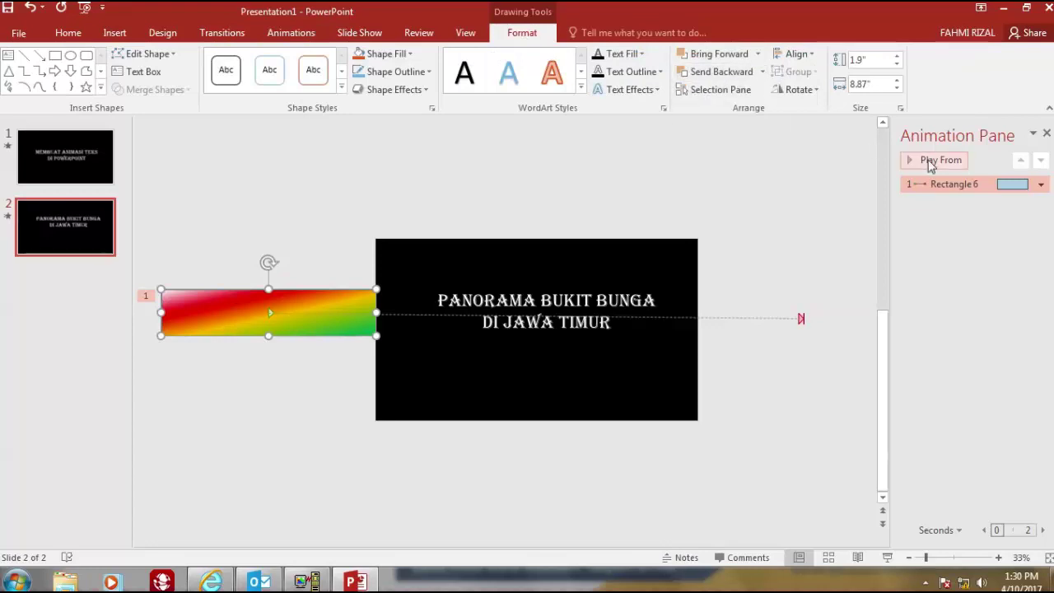
left_click(931, 161)
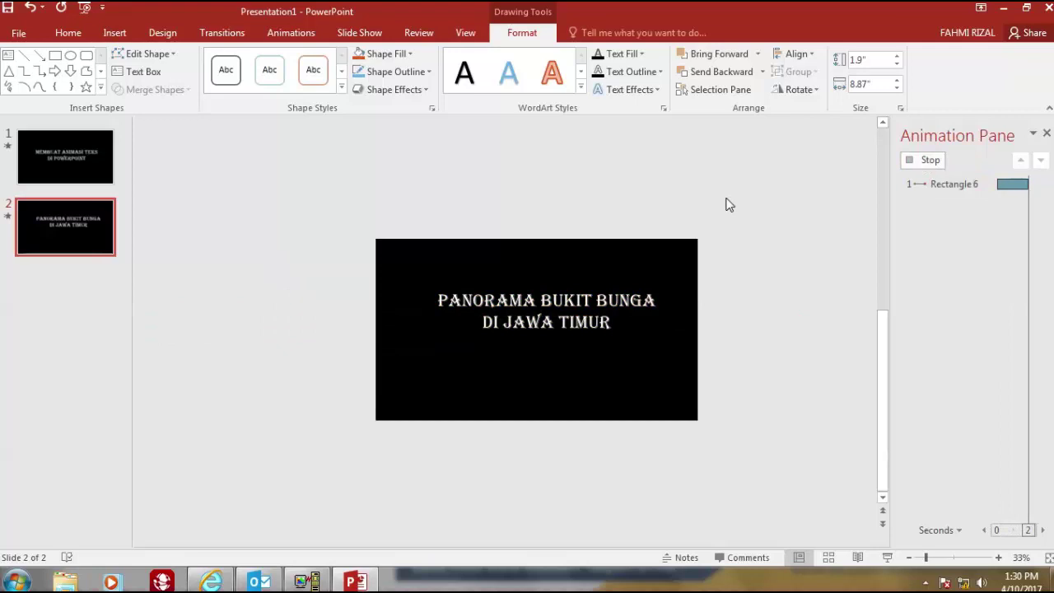
Set the bar animation to 2 seconds, repeat until end of slide, smooth start 0 sec.
left_click(1041, 184)
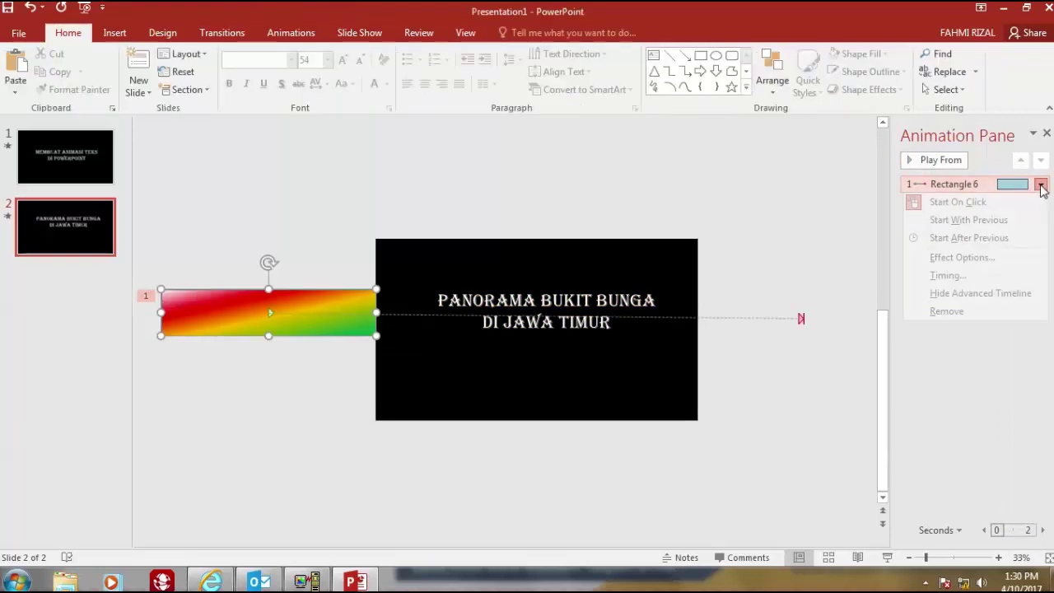
left_click(959, 275)
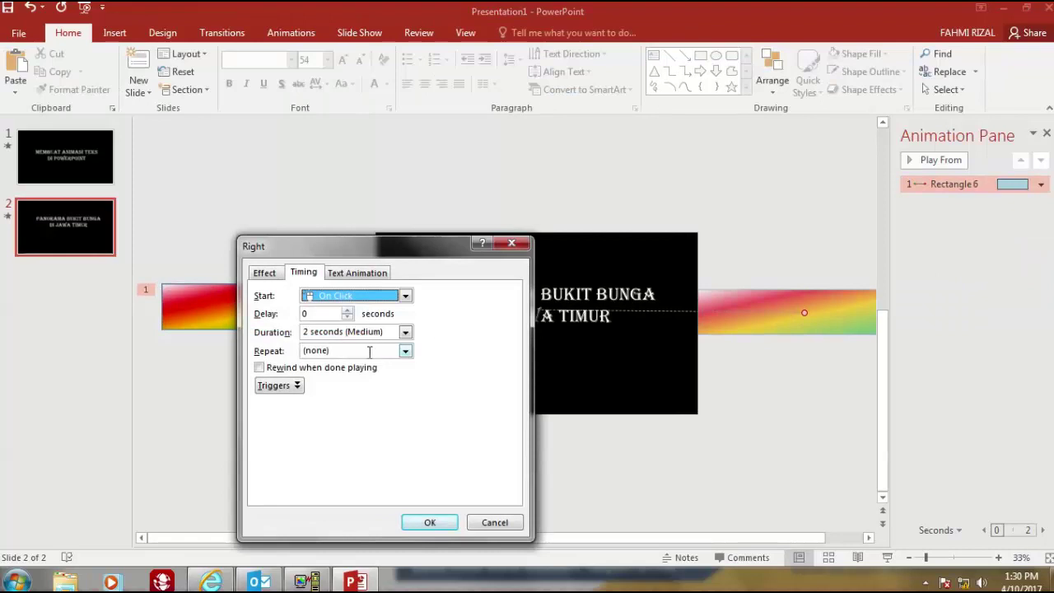
left_click(406, 332)
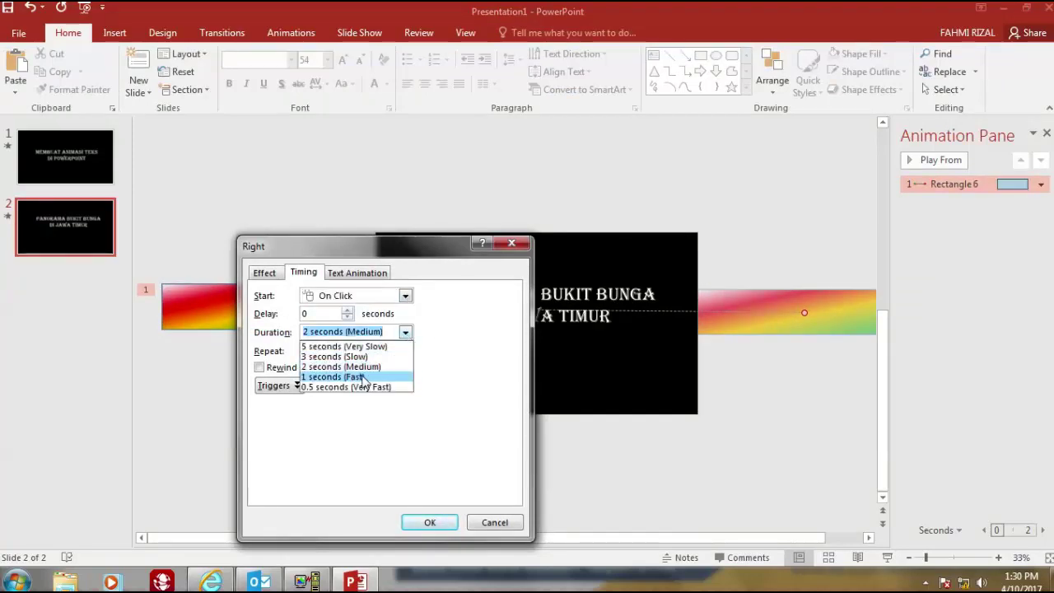
left_click(363, 368)
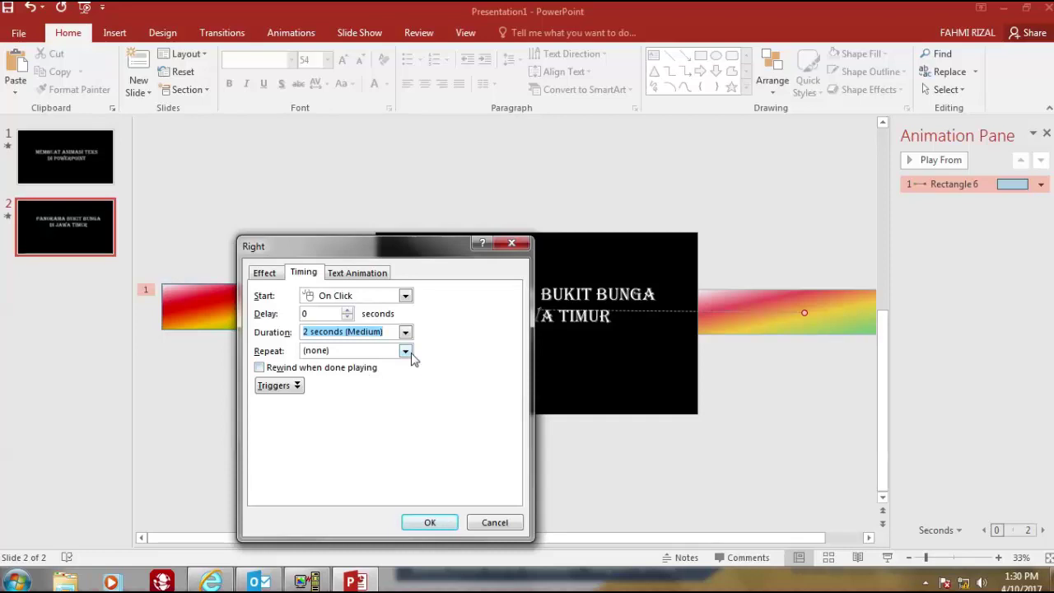
left_click(409, 353)
left_click(342, 441)
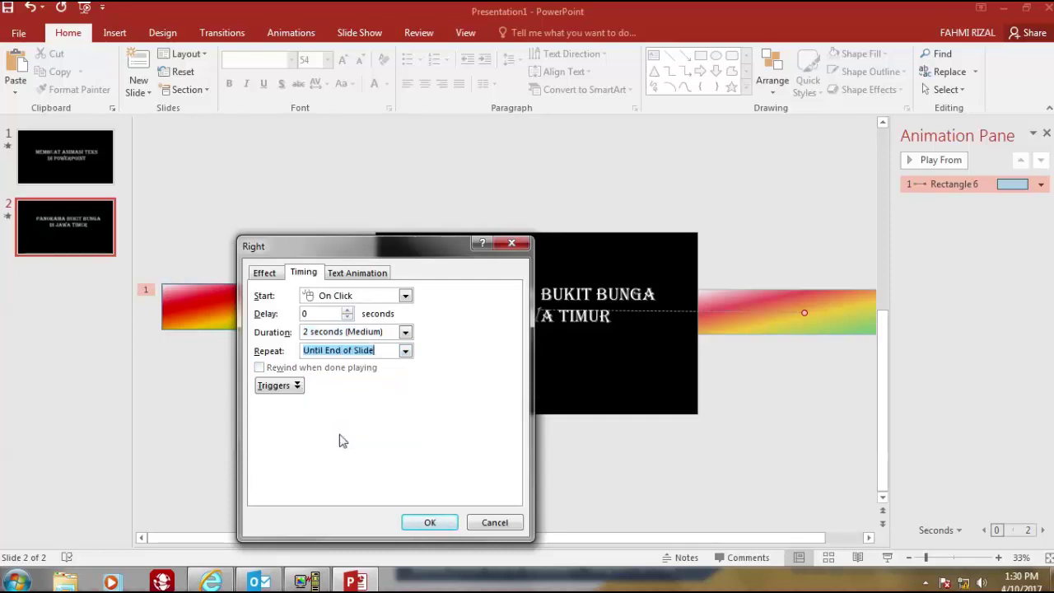
left_click(264, 275)
mouse_move(367, 331)
left_mouse_down()
mouse_move(345, 331)
mouse_move(323, 355)
left_mouse_up()
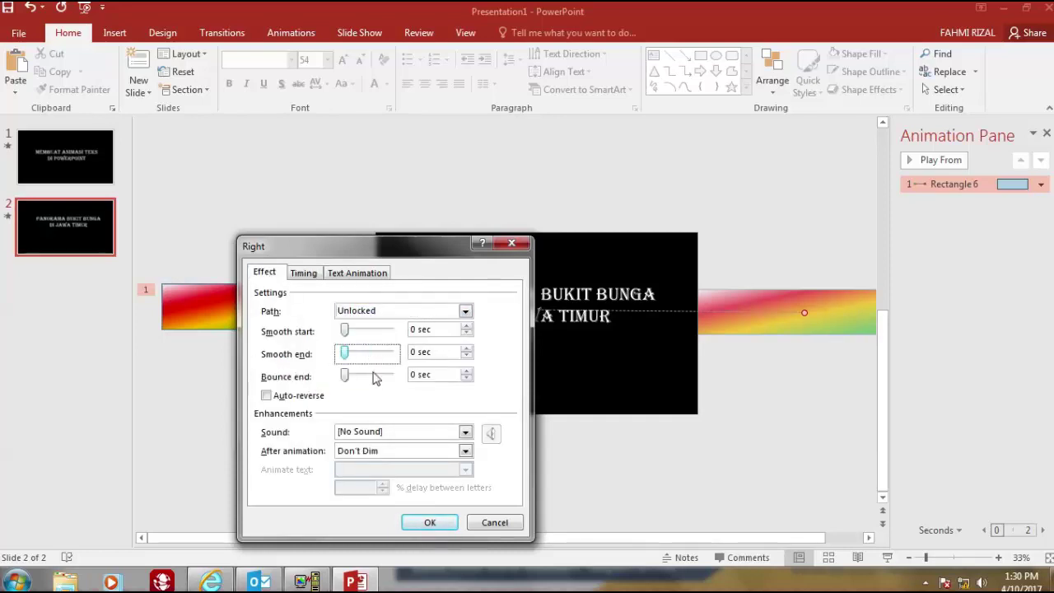
left_click(439, 517)
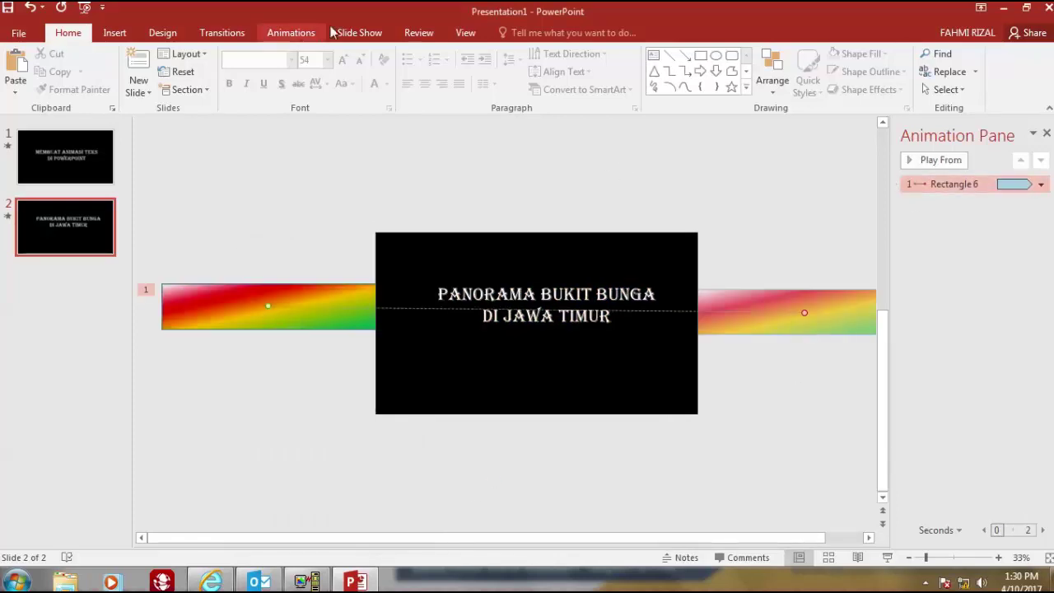
left_click(359, 33)
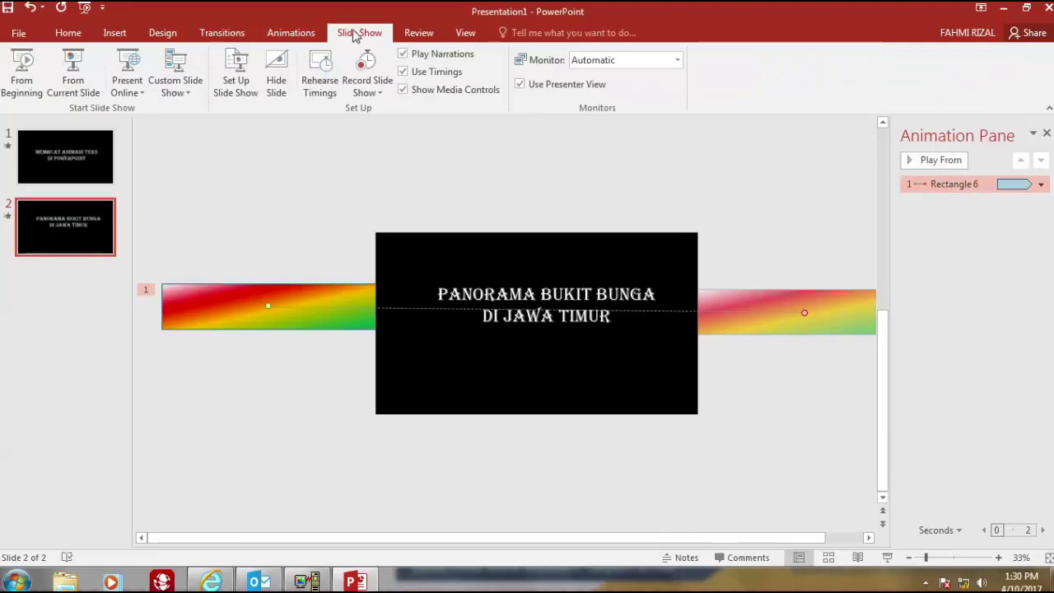
left_click(25, 70)
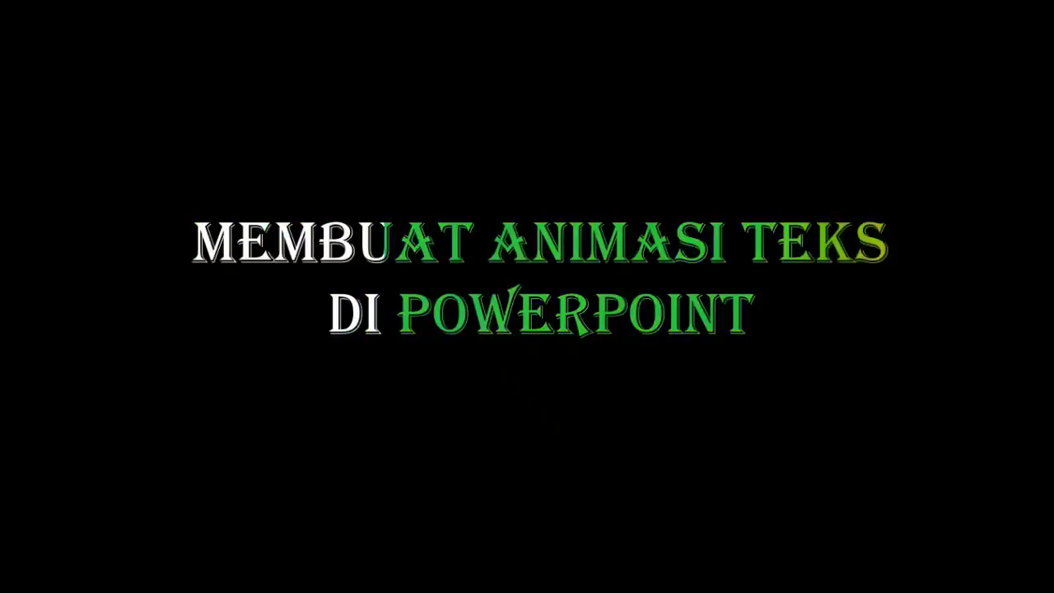
key("Right")
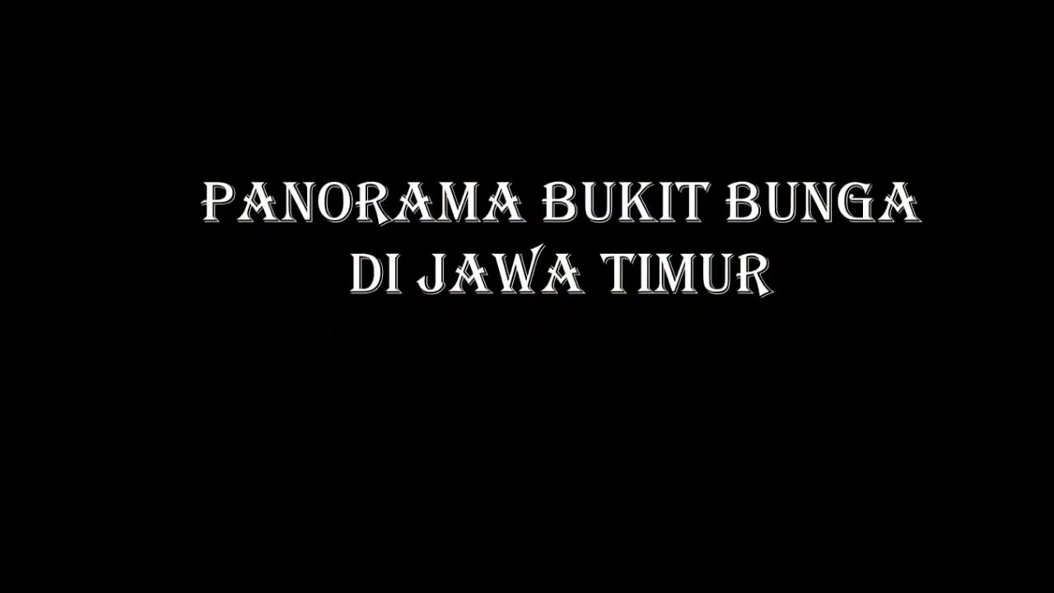
key("Escape")
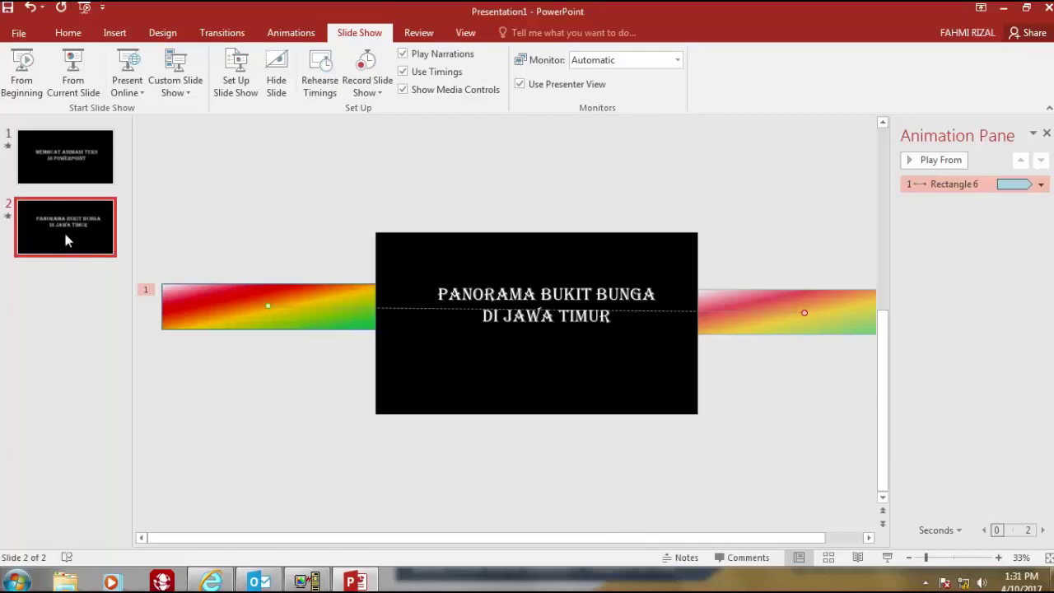
left_click(35, 66)
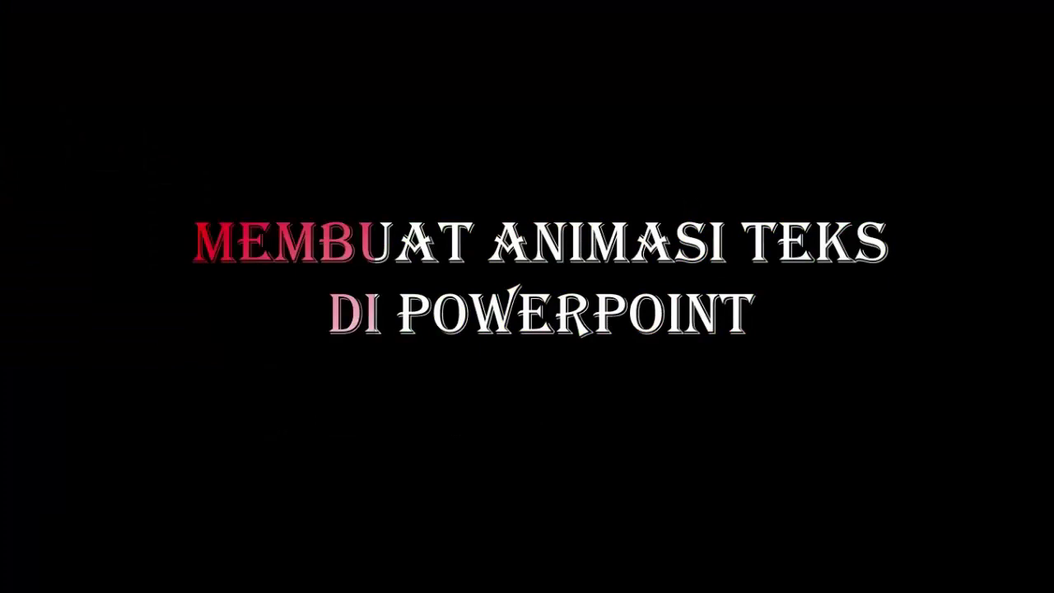
left_click(308, 177)
left_click(391, 121)
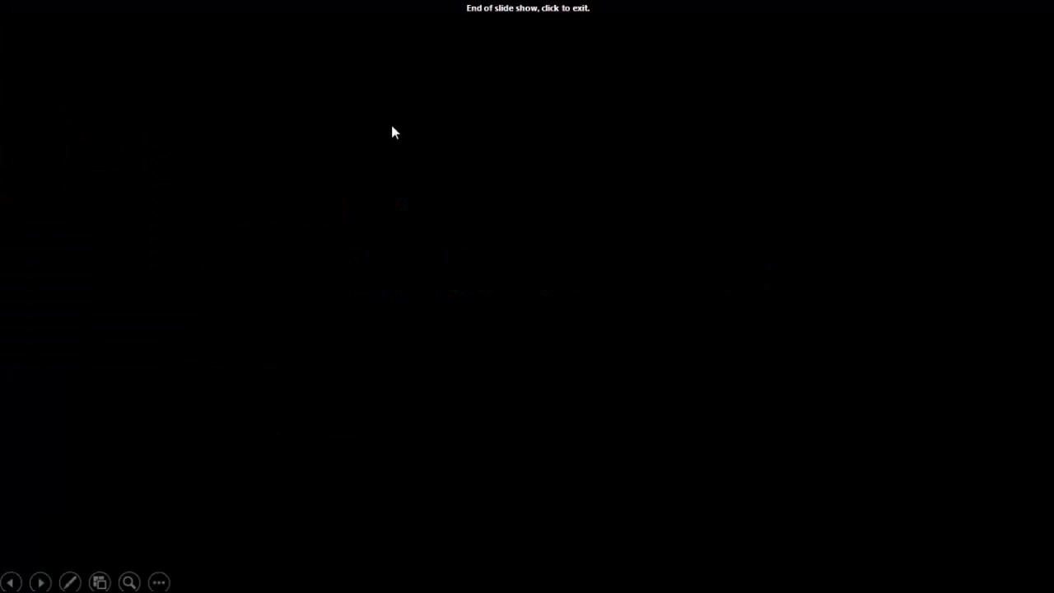
left_click(391, 121)
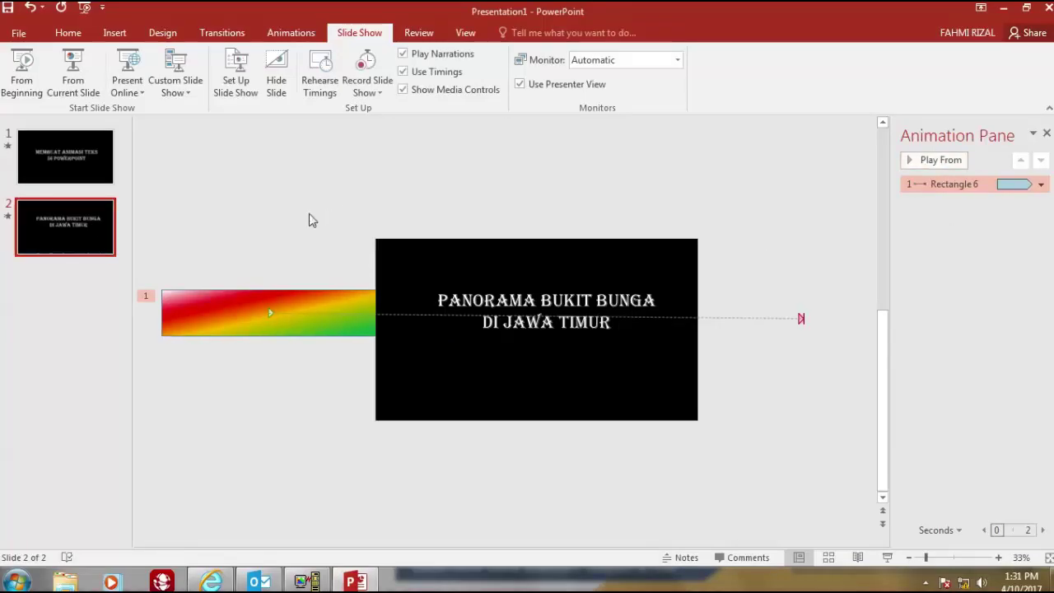
left_click(73, 75)
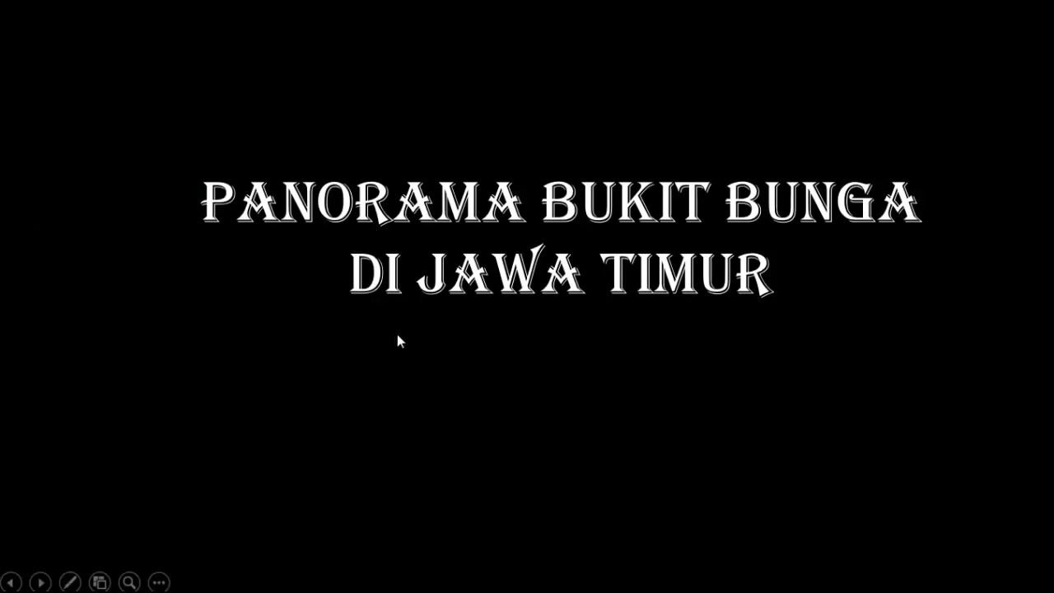
left_click(365, 389)
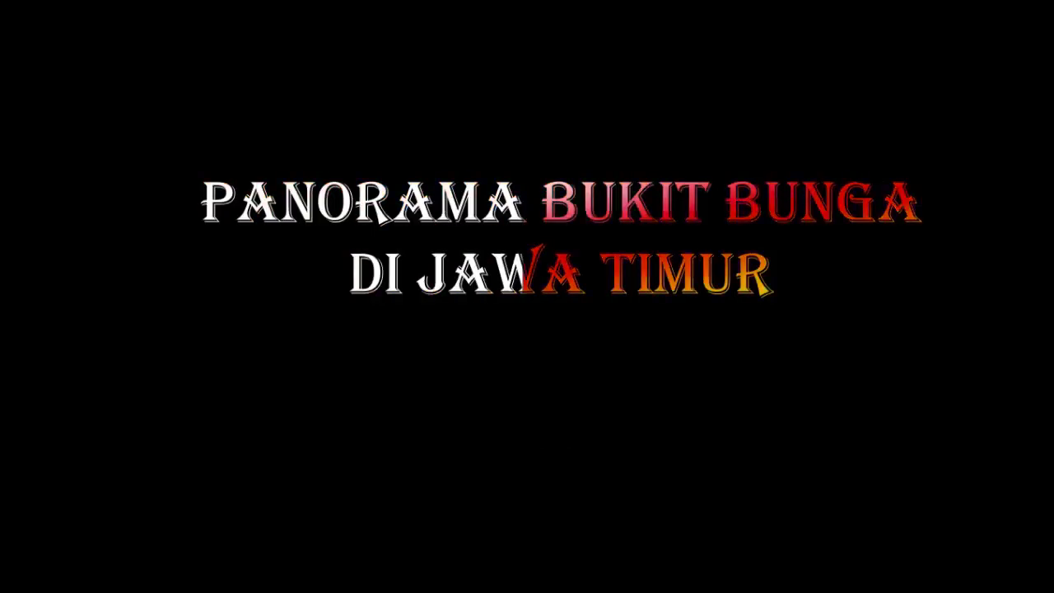
left_click(913, 323)
left_click(913, 324)
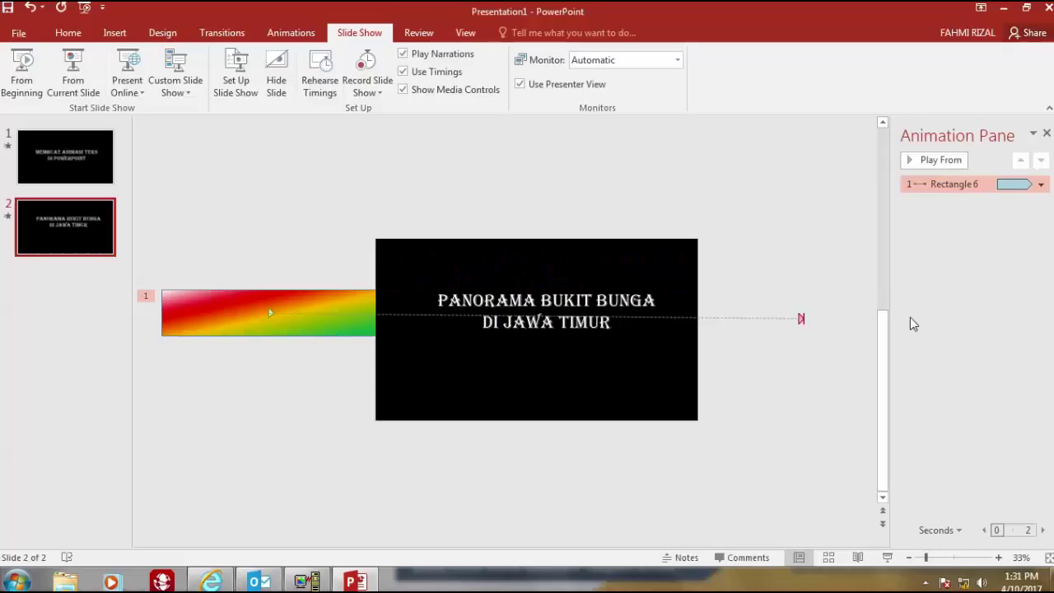
left_click(1041, 184)
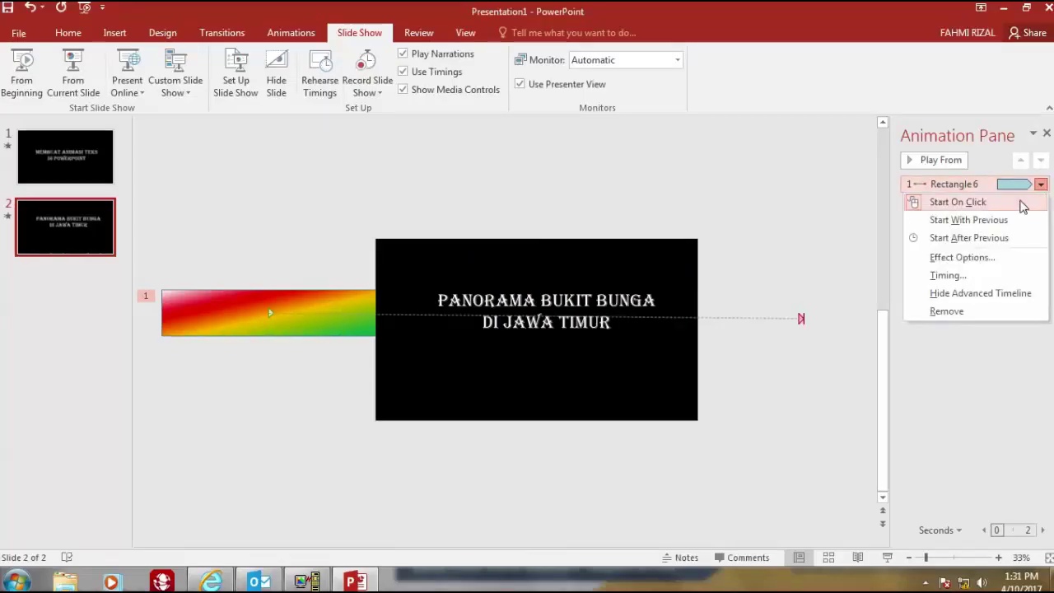
Set the gradient bar's motion path duration to 1 second (Fast).
left_click(960, 277)
left_click(405, 332)
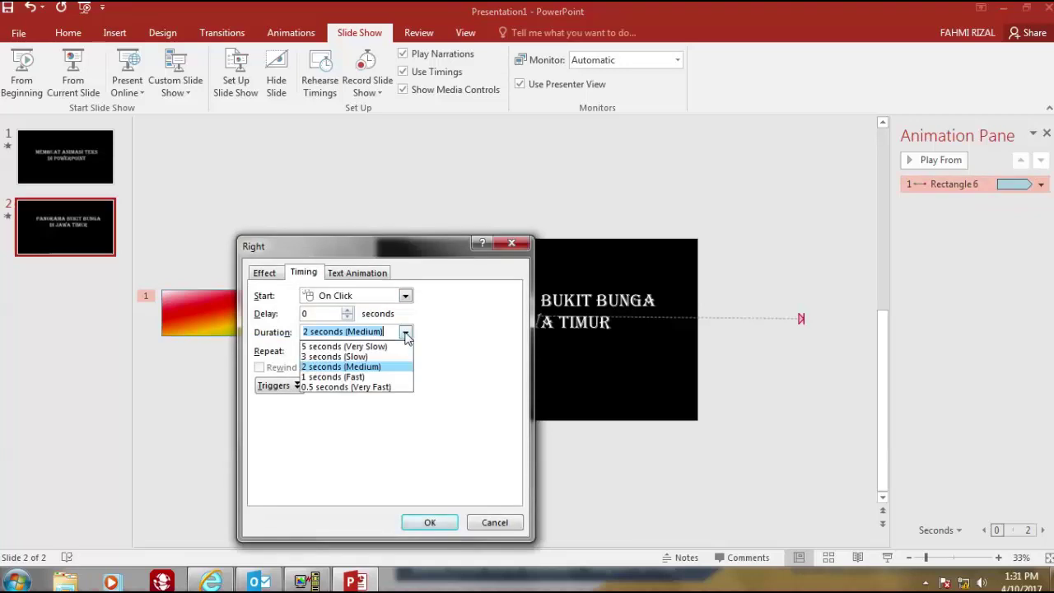
left_click(366, 377)
left_click(427, 523)
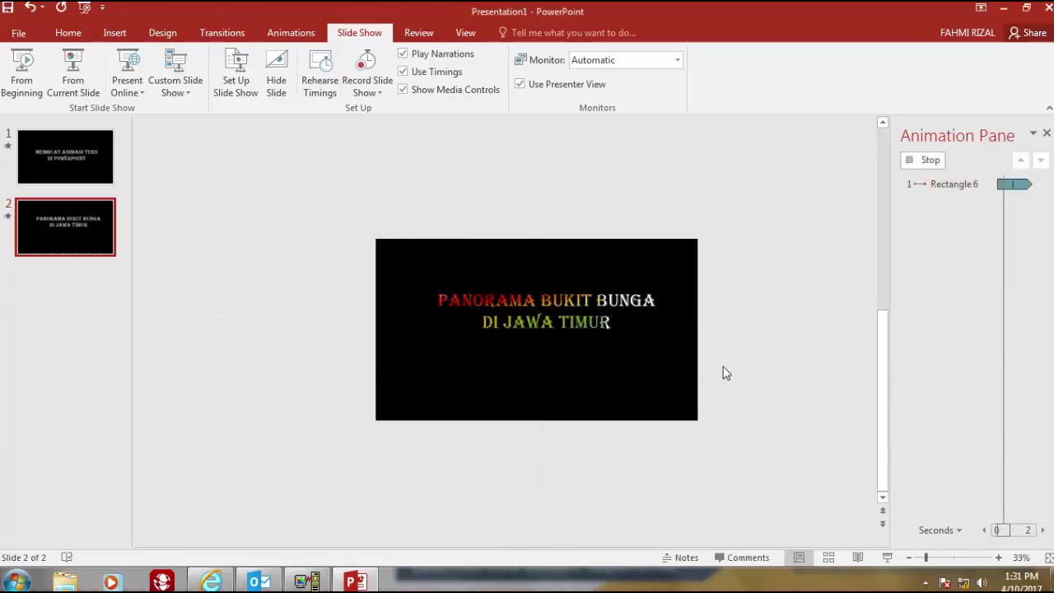
Run the slide show from slide 2 to preview the faster sweep, then exit.
left_click(74, 74)
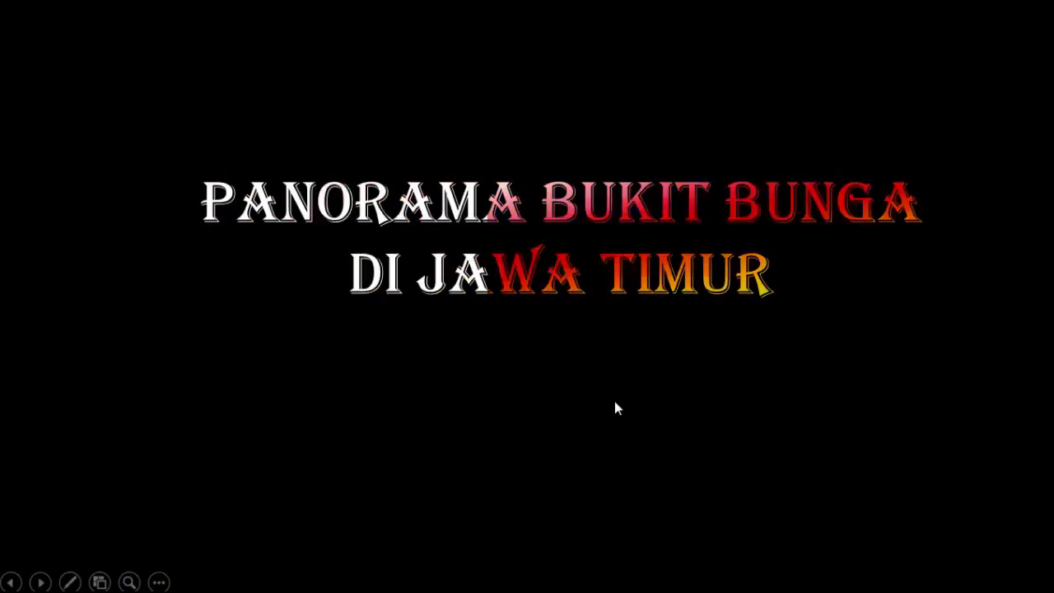
left_click(613, 499)
left_click(613, 499)
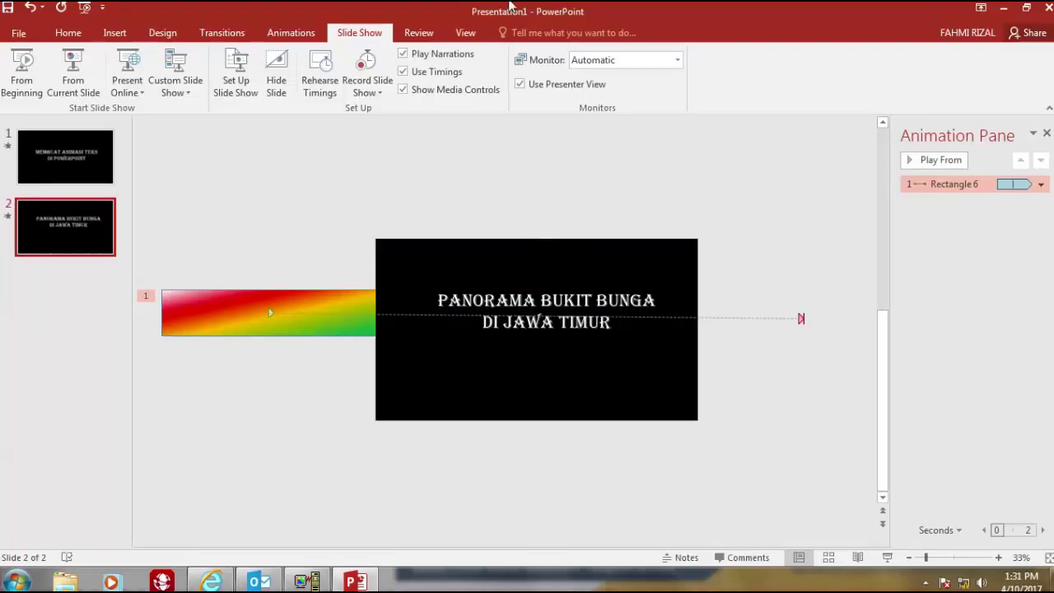
Deselect the animation and go to slide 1 with the MEMBUAT ANIMASI TEKS title.
left_click(498, 164)
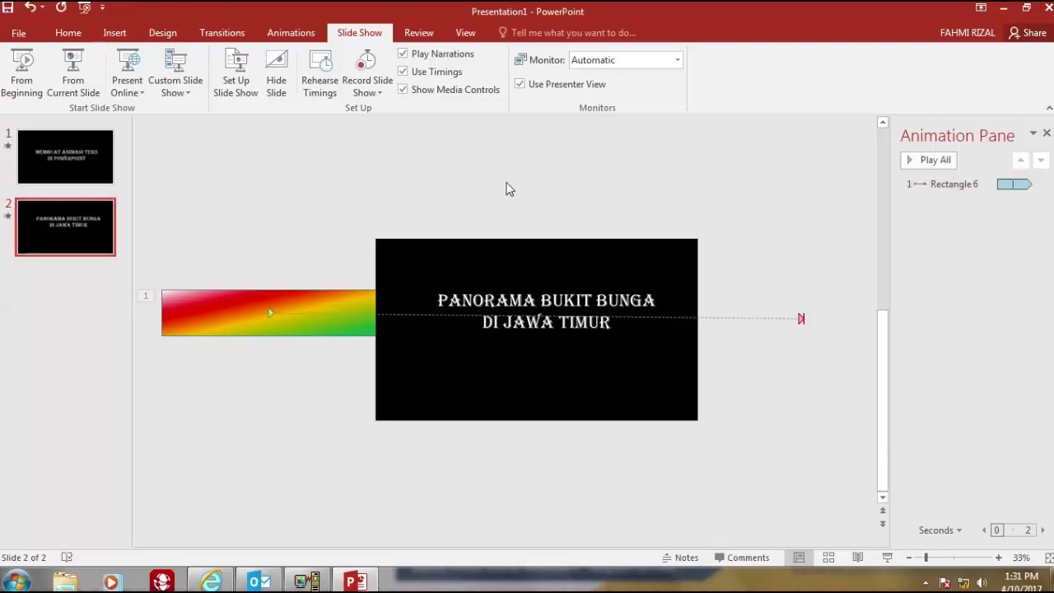
scroll(364, 172, "up", 1)
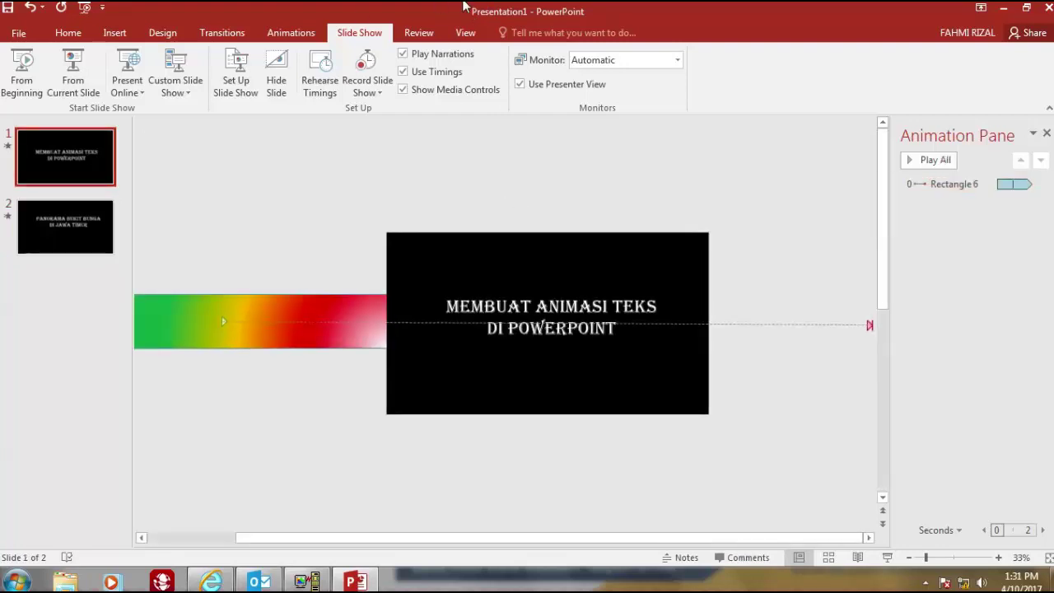
left_click(546, 579)
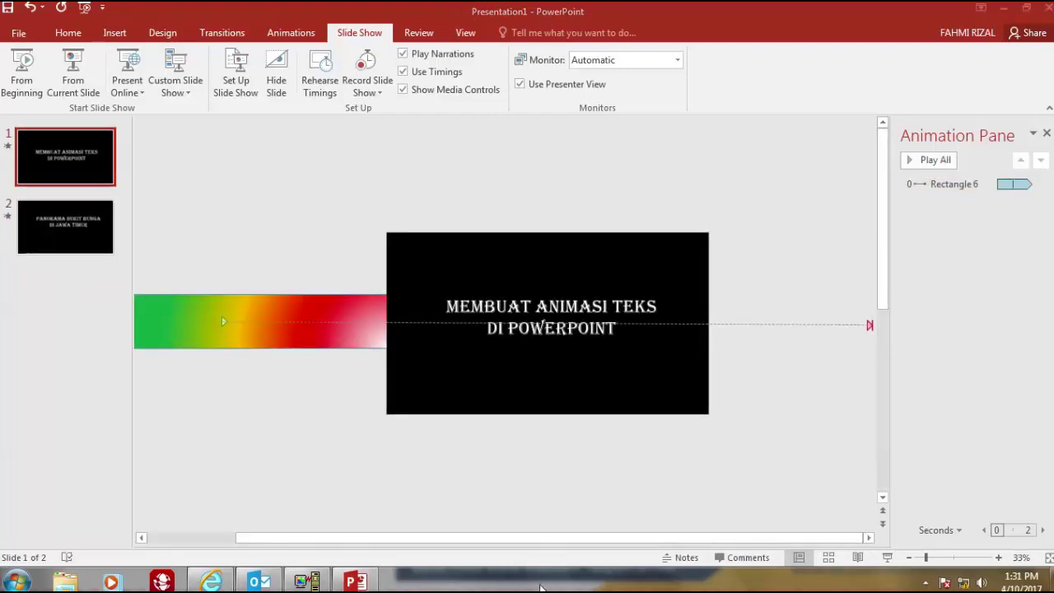